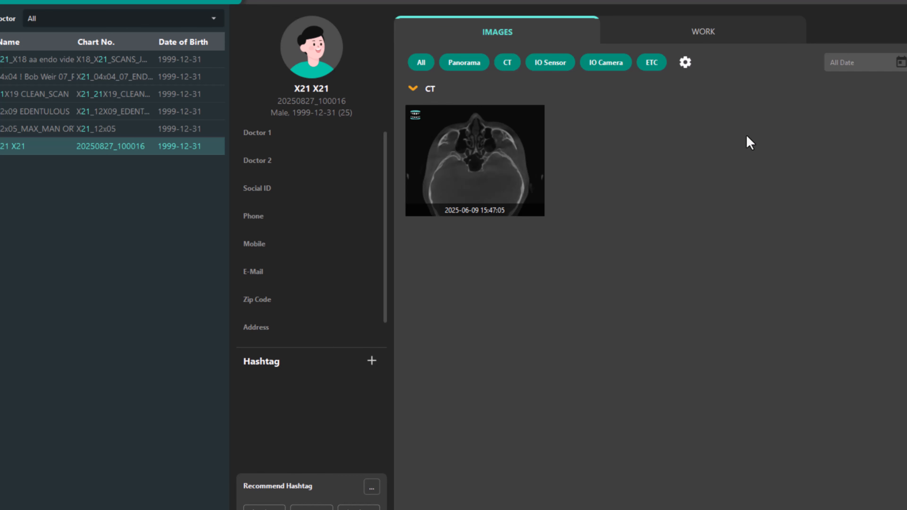
Open the CT scan in the viewer and toggle the sagittal view to full size and back.
double_click(523, 180)
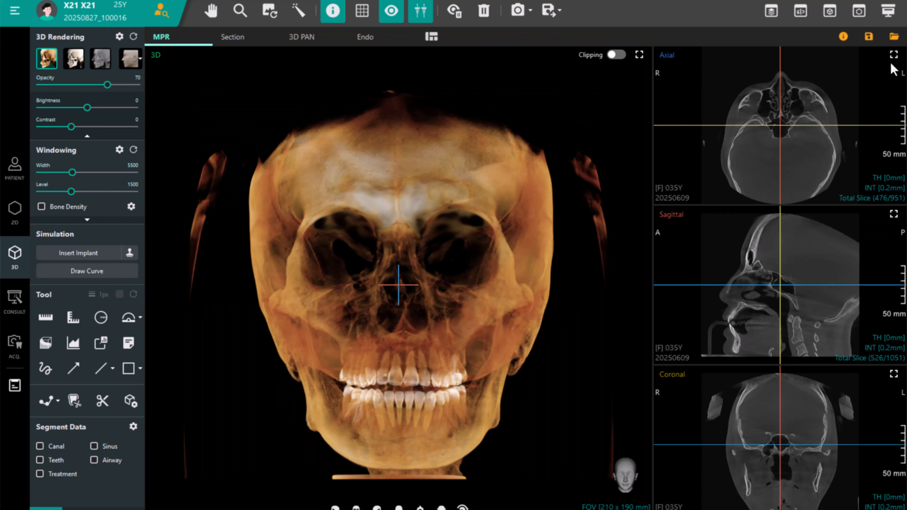
left_click(894, 215)
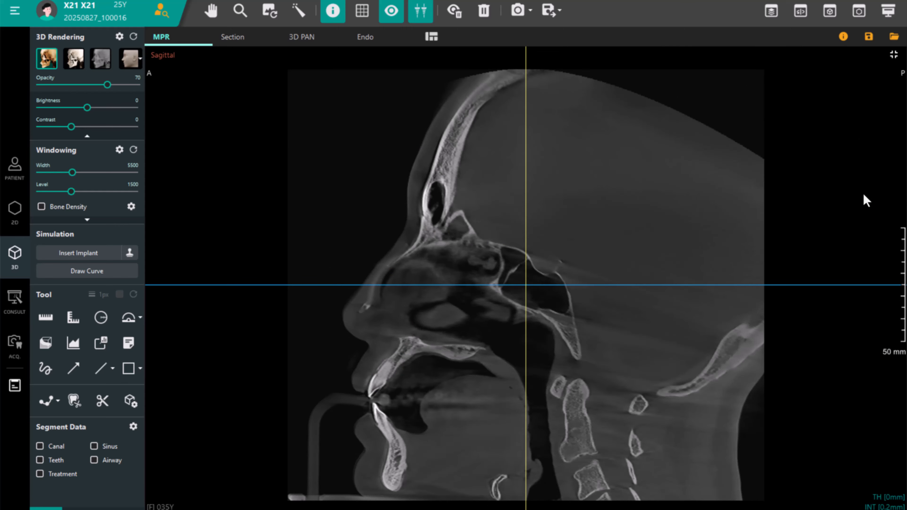
left_click(895, 56)
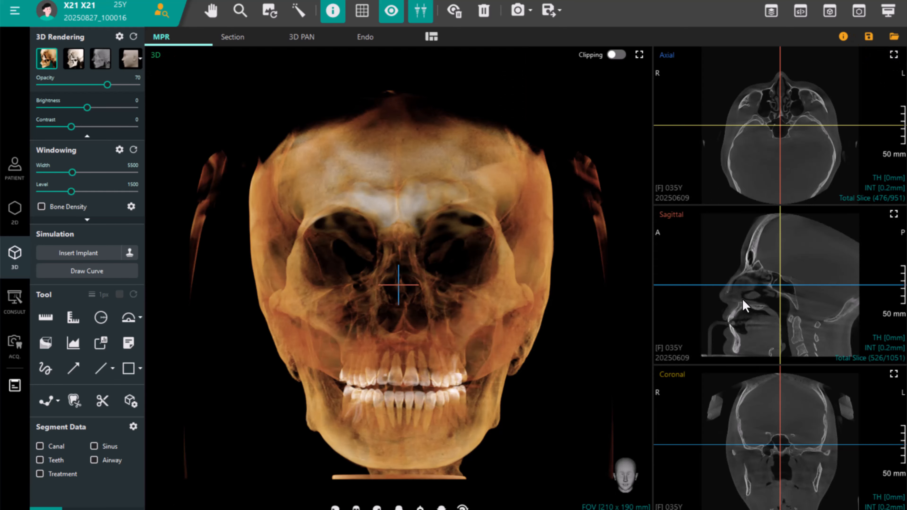
Toggle the 3D view to full size and back.
left_click(639, 56)
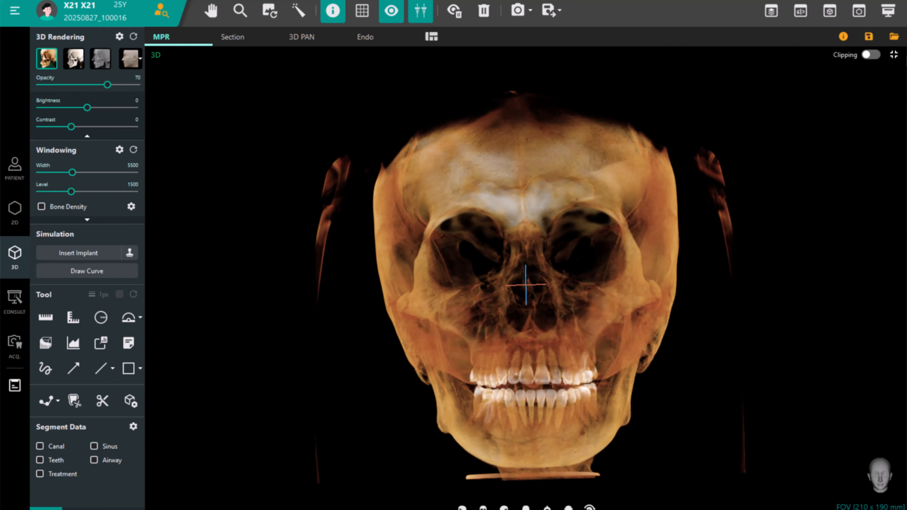
left_click(894, 55)
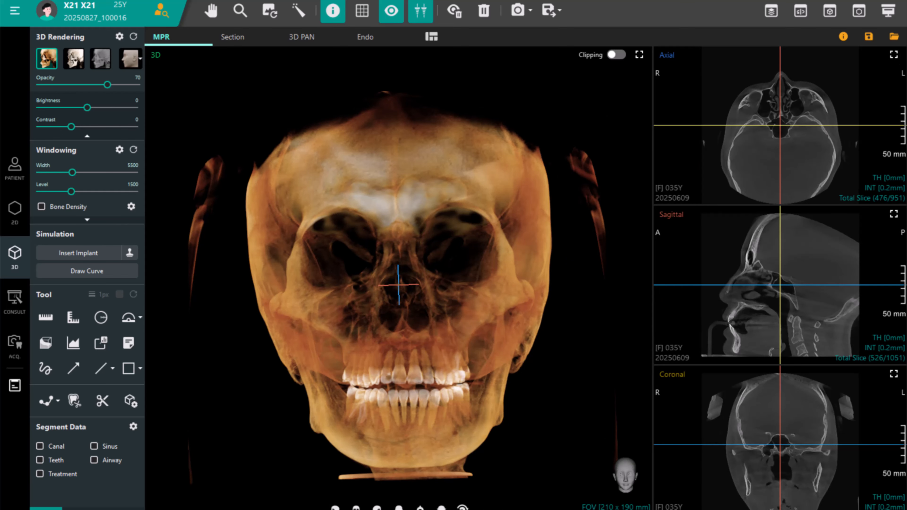
Change the viewer layout to MPR16 (Default) with coronal, sagittal, axial and 3D quadrants.
left_click(435, 42)
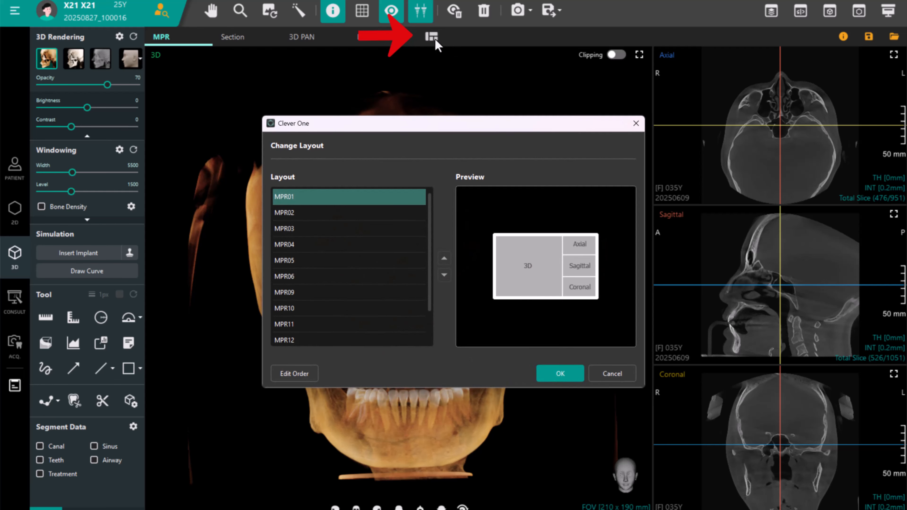
left_click(360, 264)
left_click(364, 292)
scroll(363, 291, "down", 1)
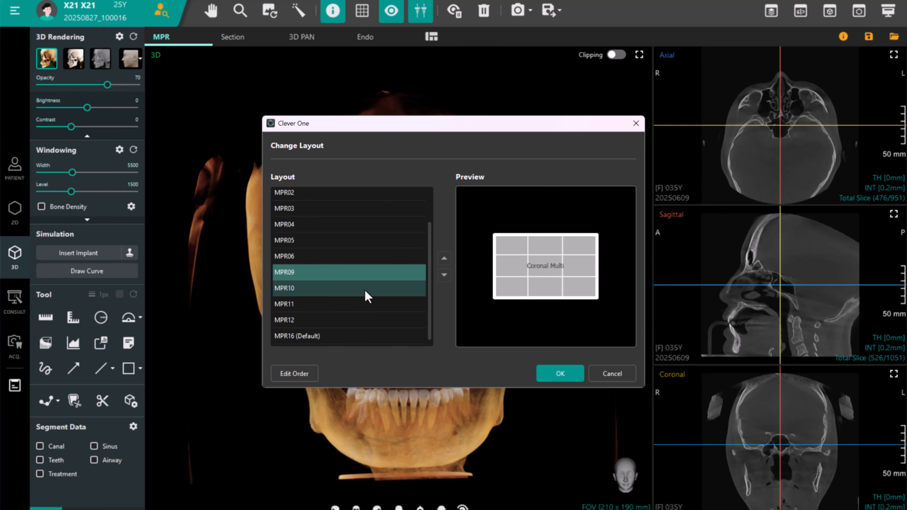
left_click(371, 305)
right_click(370, 304)
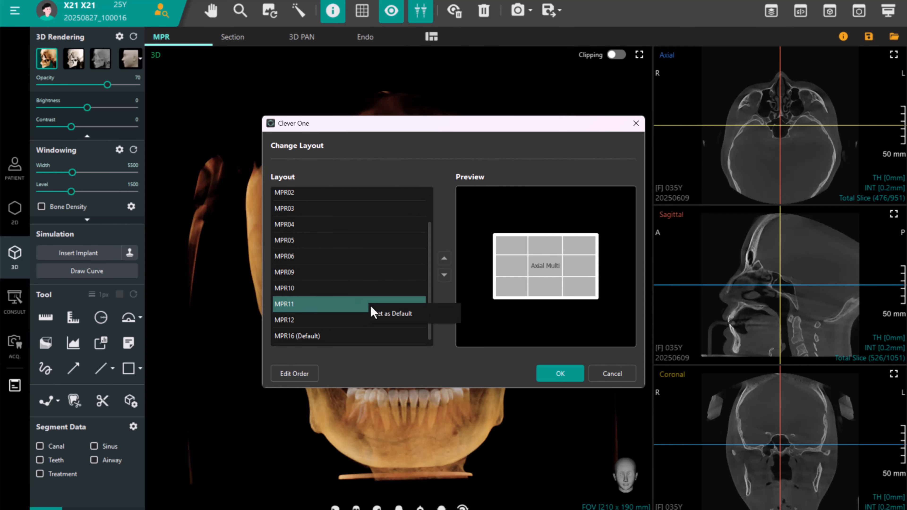
left_click(348, 339)
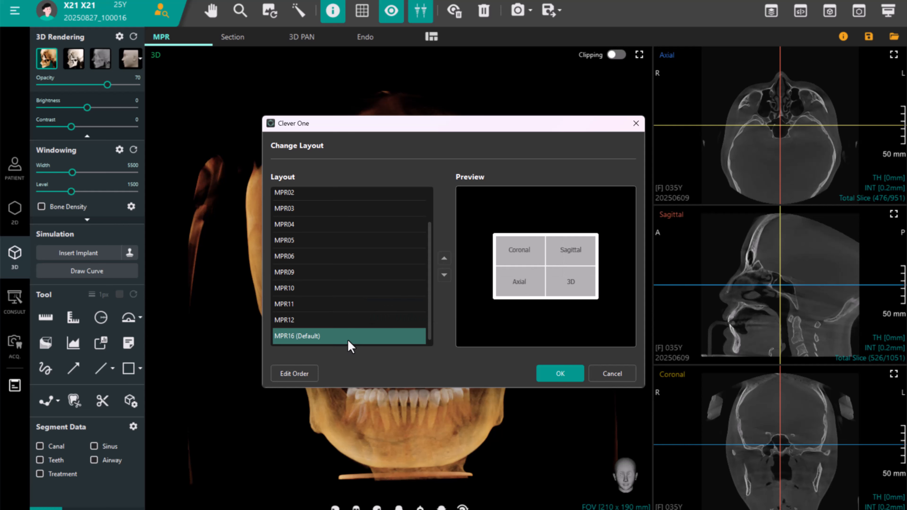
left_click(554, 378)
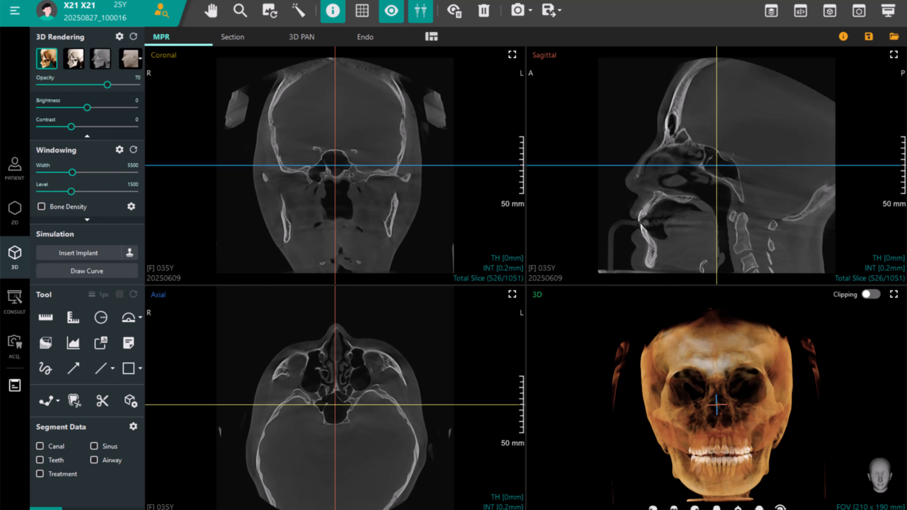
Rotate the 3D model and scroll through slices in the coronal, axial and sagittal views.
left_click_drag(578, 360, 623, 386)
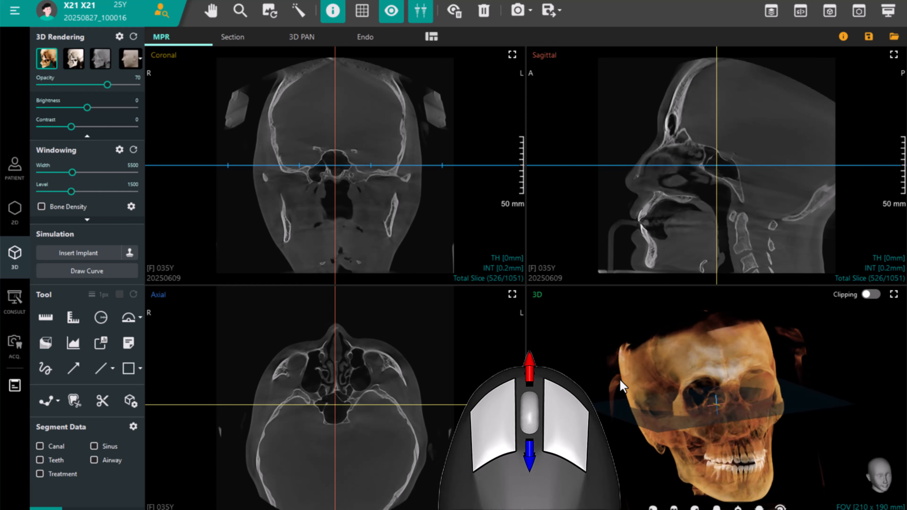
scroll(407, 214, "down", 5)
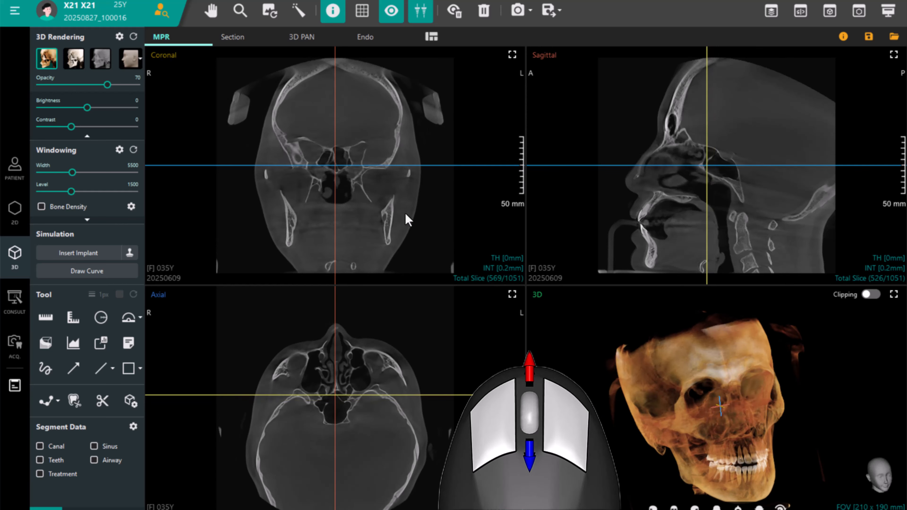
scroll(406, 214, "down", 5)
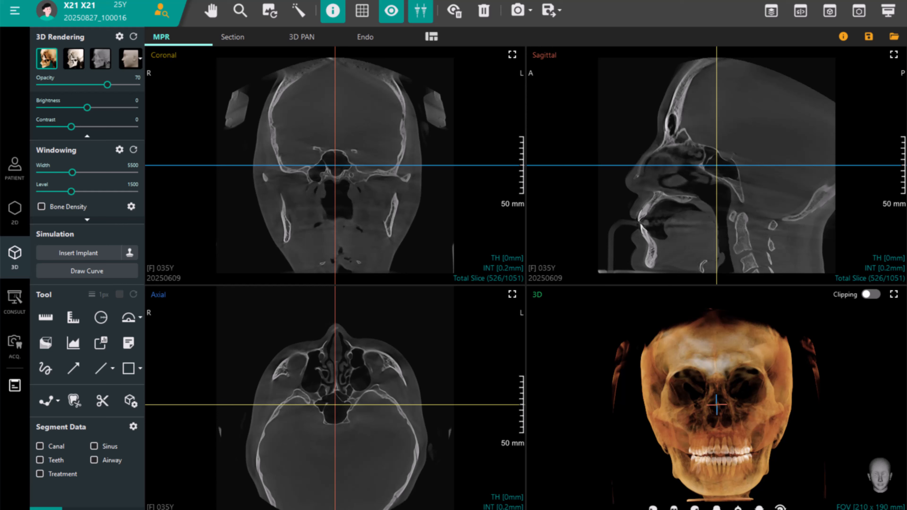
left_click_drag(577, 361, 623, 387)
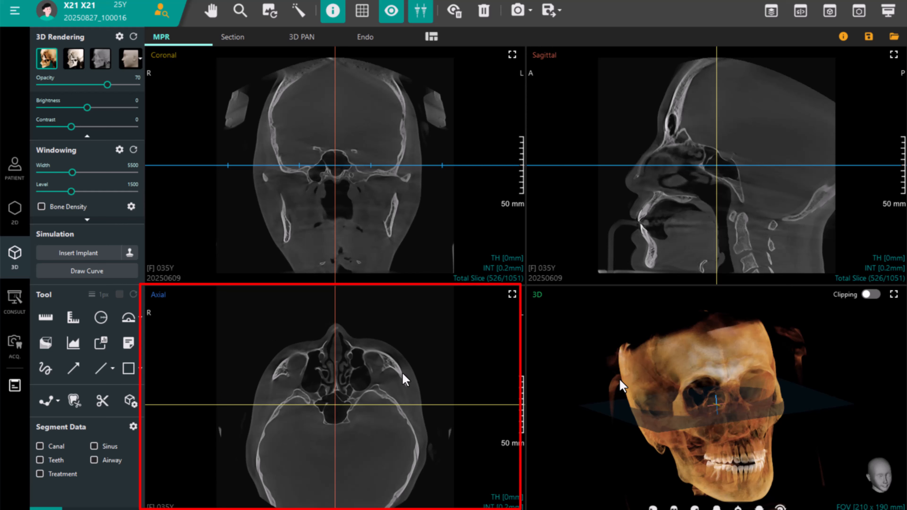
scroll(407, 378, "down", 10)
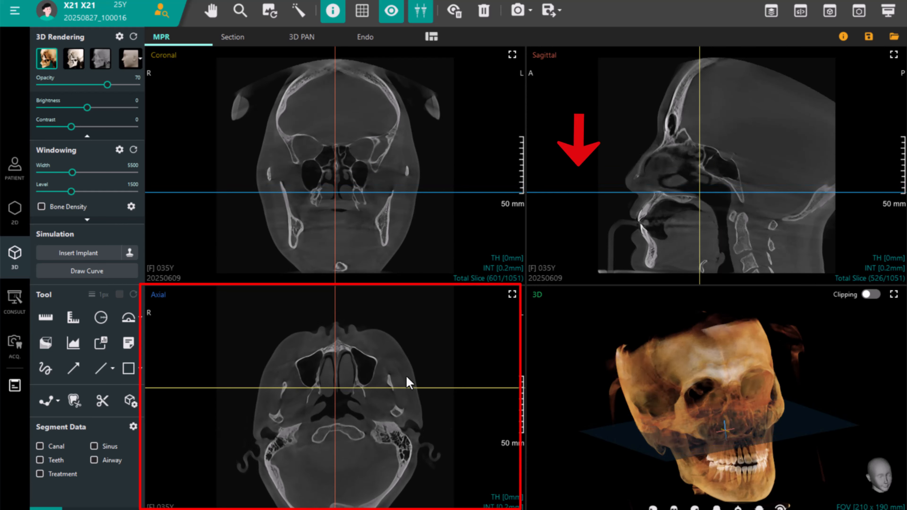
scroll(408, 376, "up", 2)
scroll(668, 219, "down", 8)
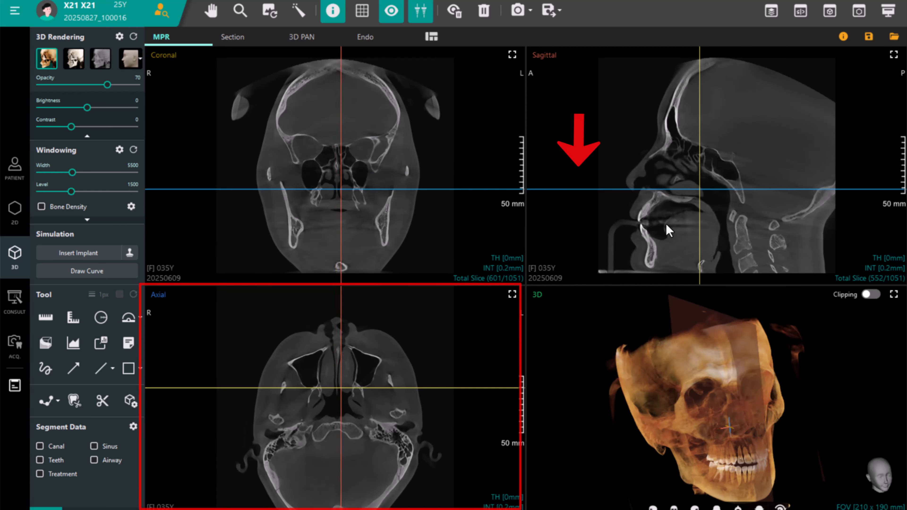
scroll(389, 370, "down", 15)
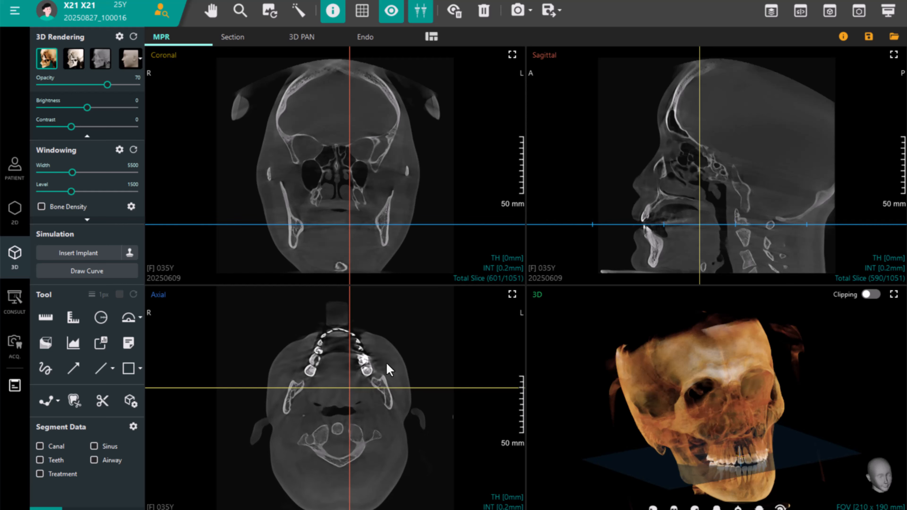
scroll(389, 370, "down", 2)
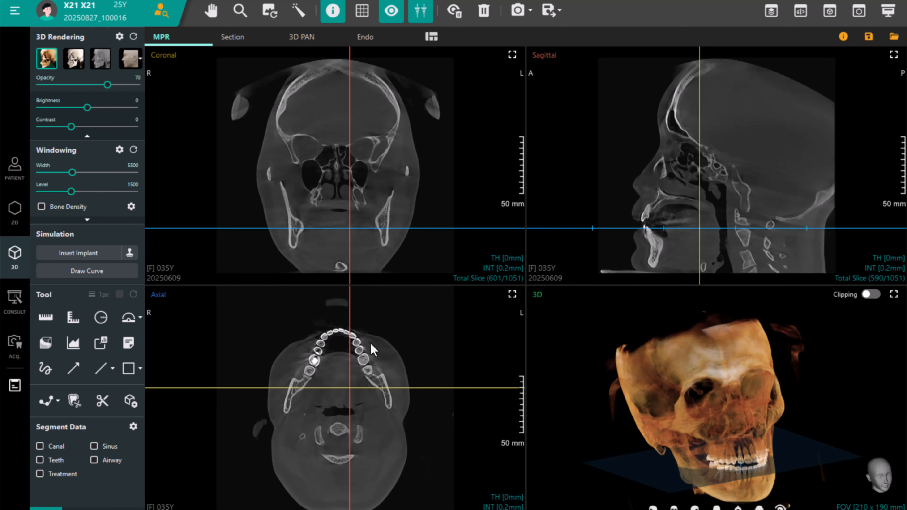
Move the reference lines in the axial, sagittal and coronal views to change the displayed slices.
left_click_drag(349, 462, 328, 464)
mouse_move(415, 388)
left_mouse_down()
mouse_move(415, 367)
mouse_move(416, 397)
left_mouse_up()
left_click_drag(709, 228, 721, 180)
left_click_drag(329, 168, 334, 186)
left_click_drag(419, 224, 428, 198)
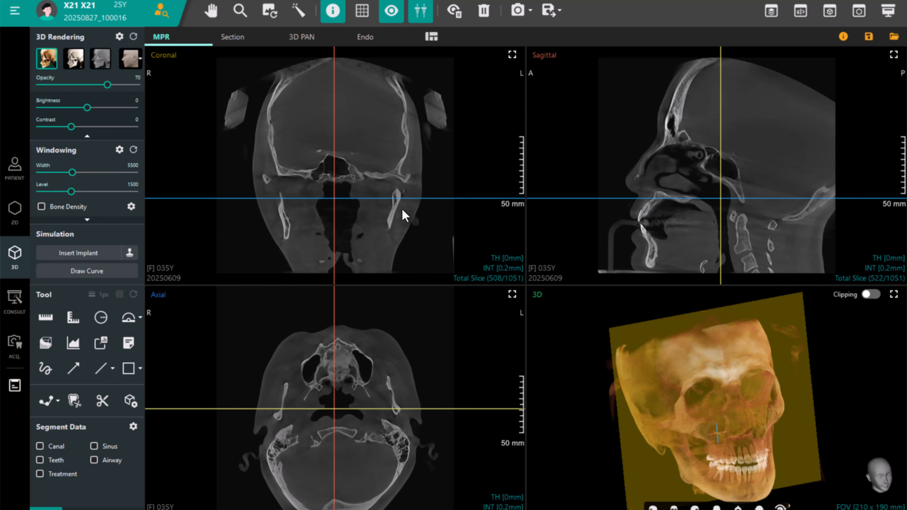
left_click_drag(402, 197, 401, 237)
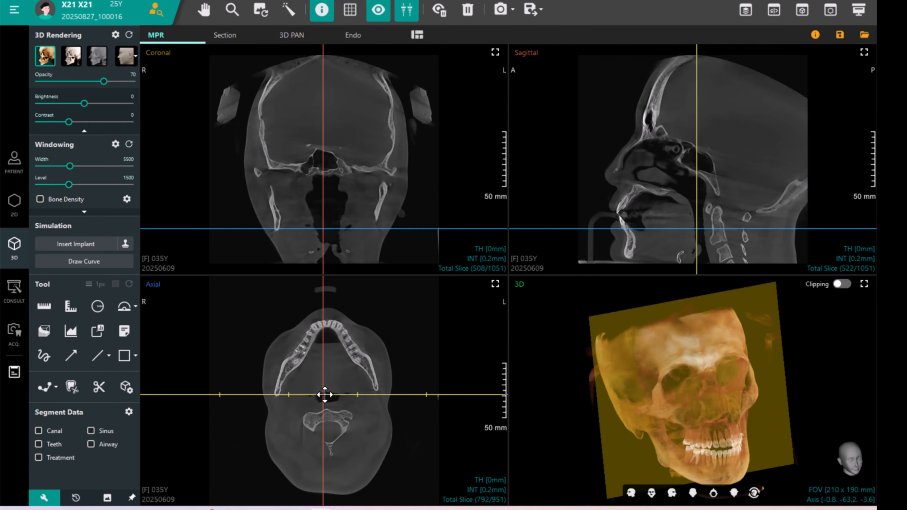
Move the crosshair centre in the axial view and rotate the reference axes to follow the jaw.
left_click_drag(325, 395, 347, 345)
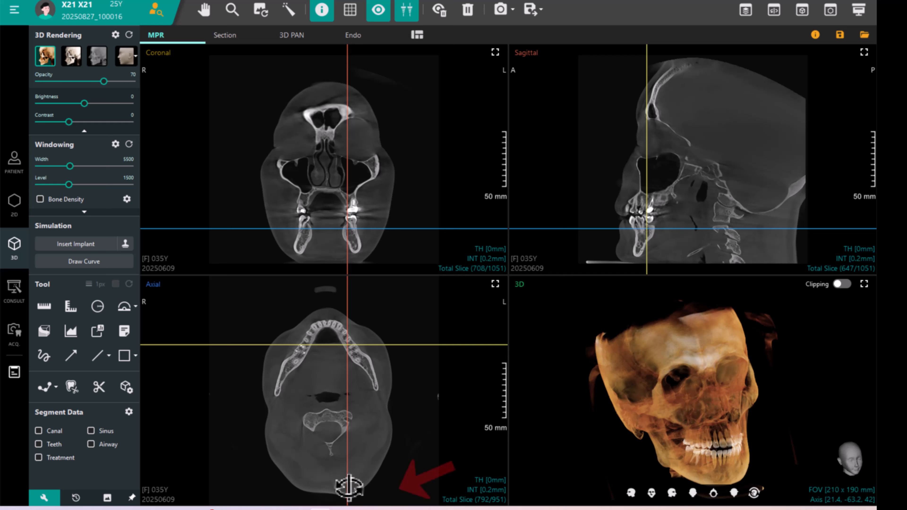
left_click_drag(347, 489, 403, 446)
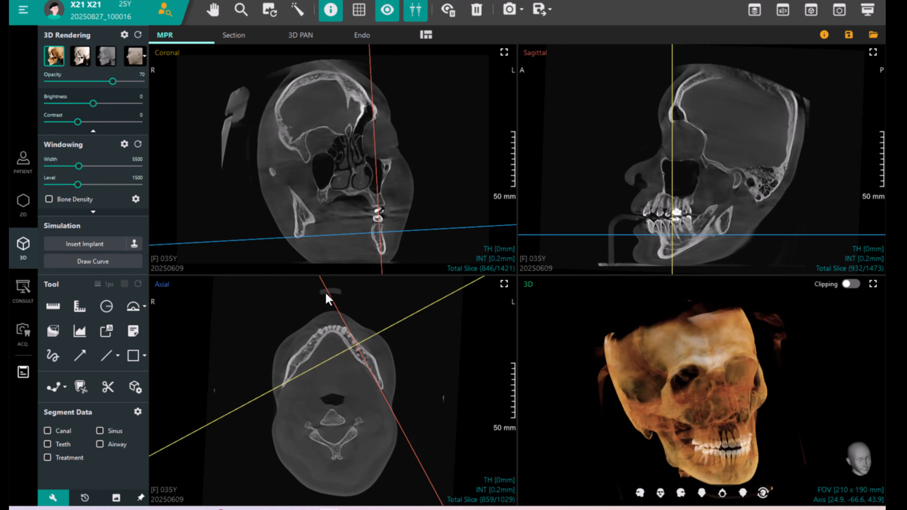
mouse_move(480, 280)
left_mouse_down()
mouse_move(488, 279)
mouse_move(478, 270)
left_mouse_up()
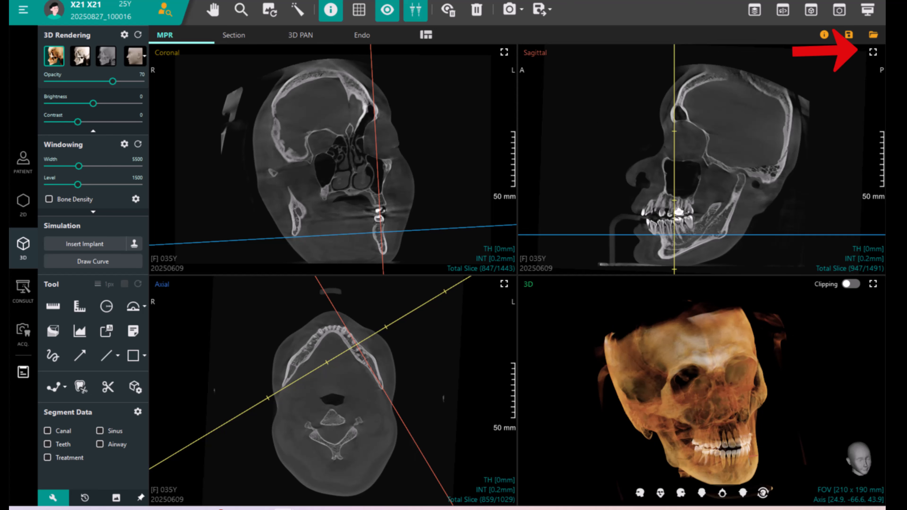
Maximize the sagittal view, step through a slice, and restore the four-view layout.
left_click(872, 52)
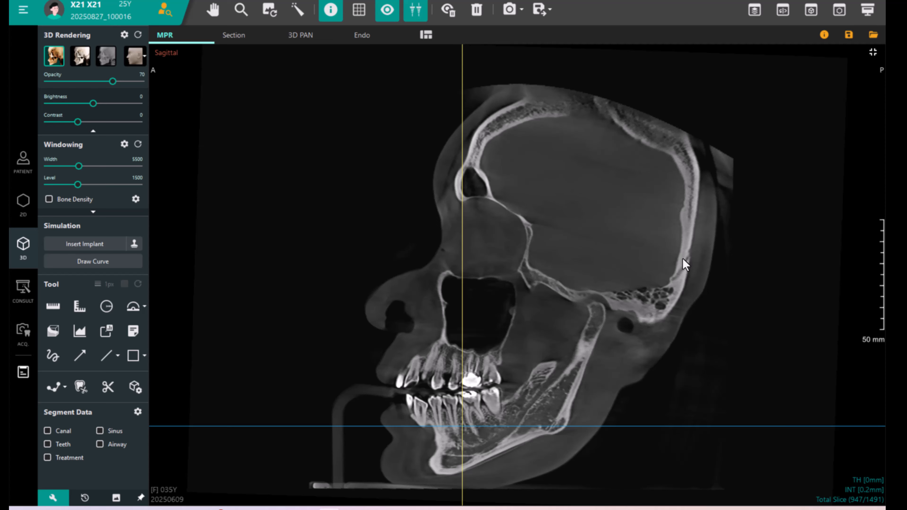
scroll(665, 279, "down", 1)
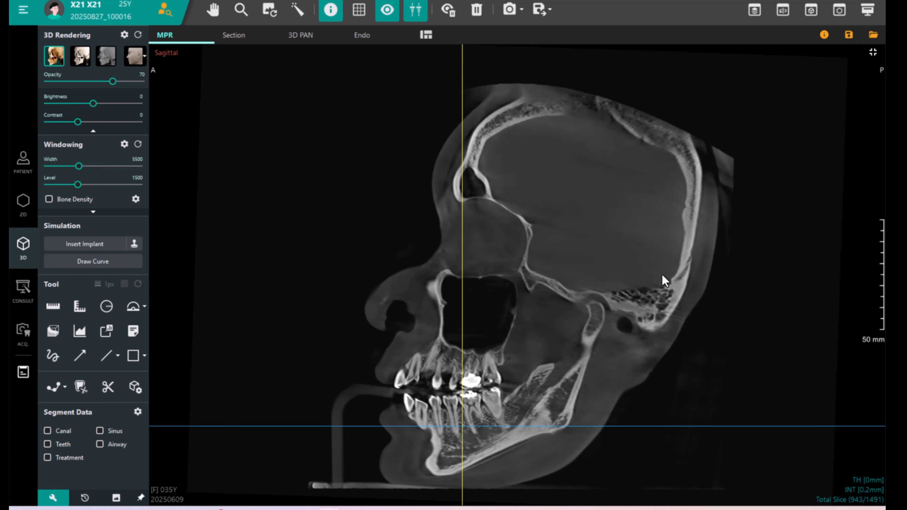
left_click(873, 53)
Switch the viewer layout to MPR03 with a large 3D view and three slice views.
left_click(426, 35)
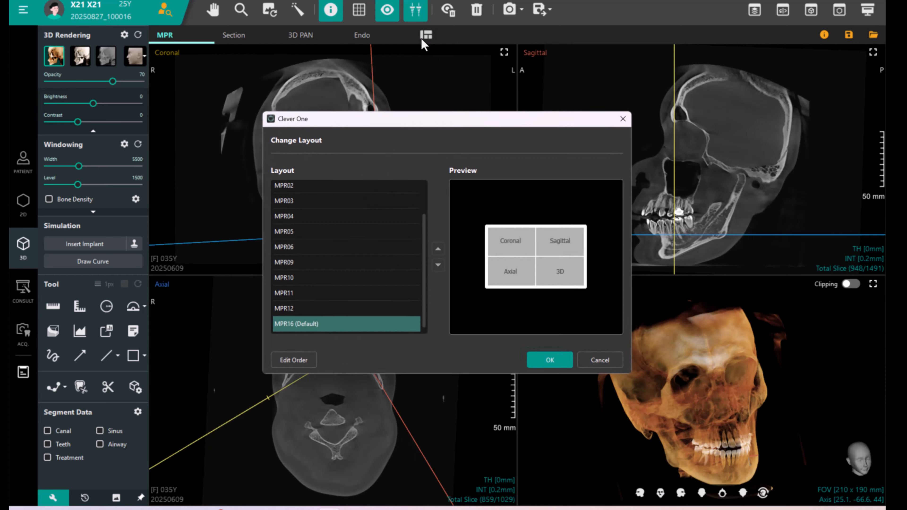
left_click(345, 226)
double_click(336, 202)
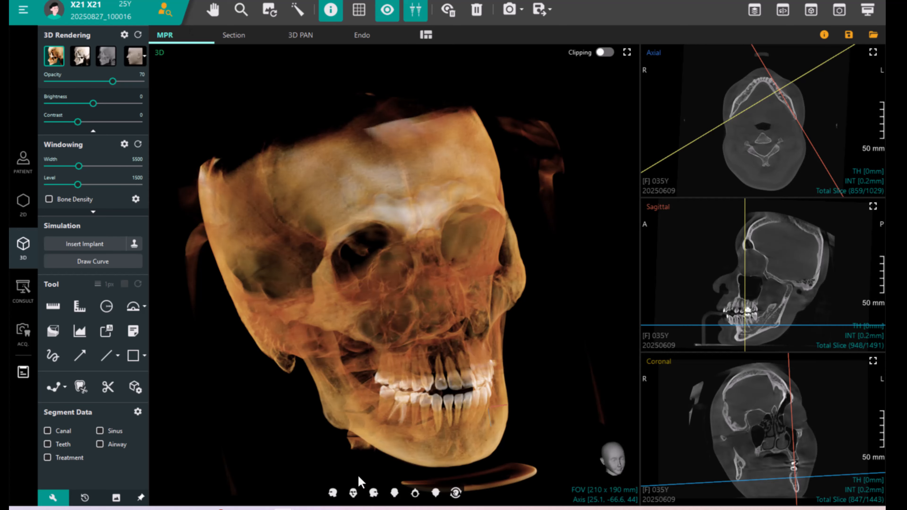
Cycle the 3D view through its preset orientations and zoom into the front view.
left_click(353, 493)
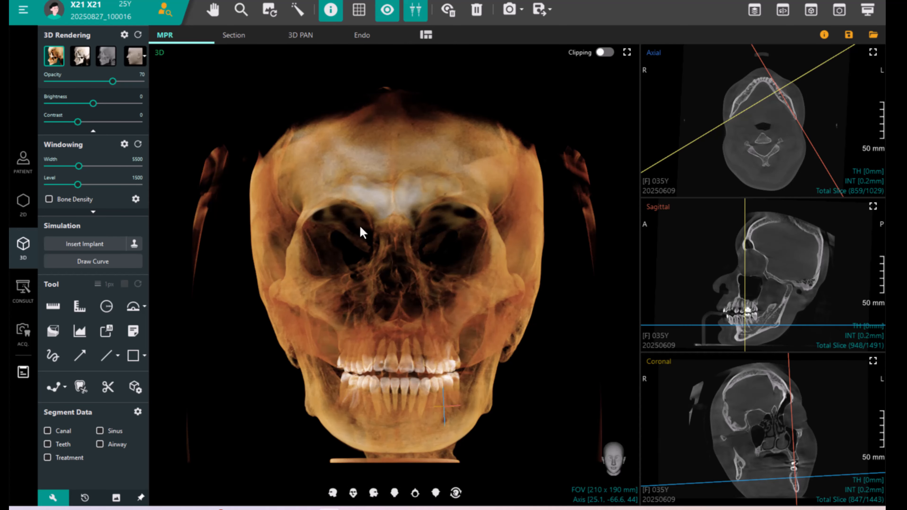
left_click(334, 494)
left_click(354, 495)
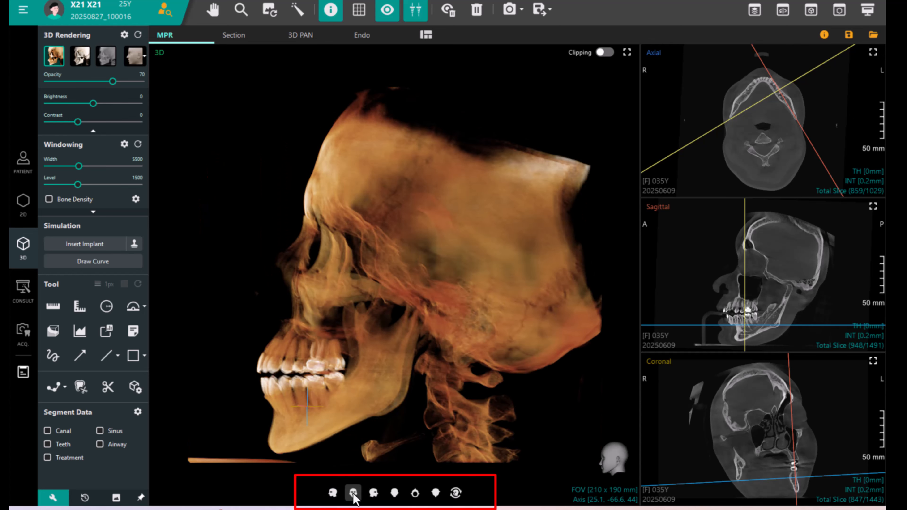
left_click(375, 494)
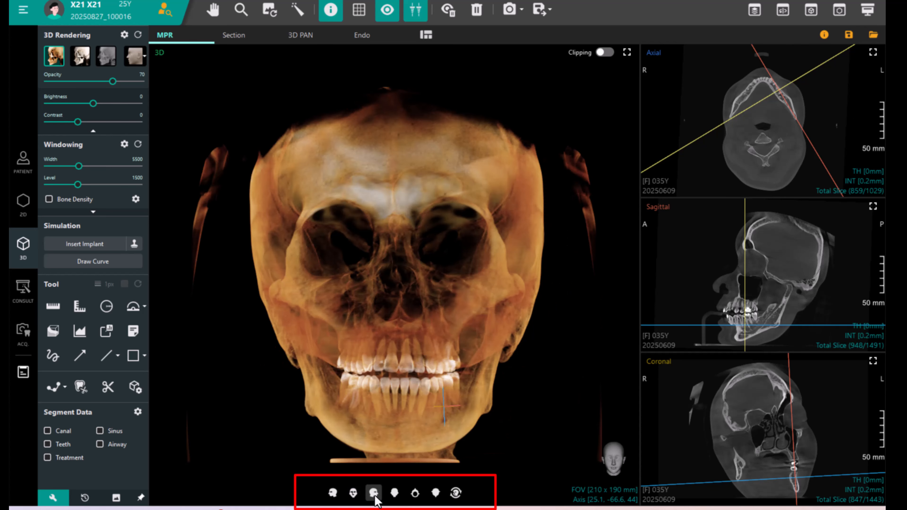
left_click(394, 494)
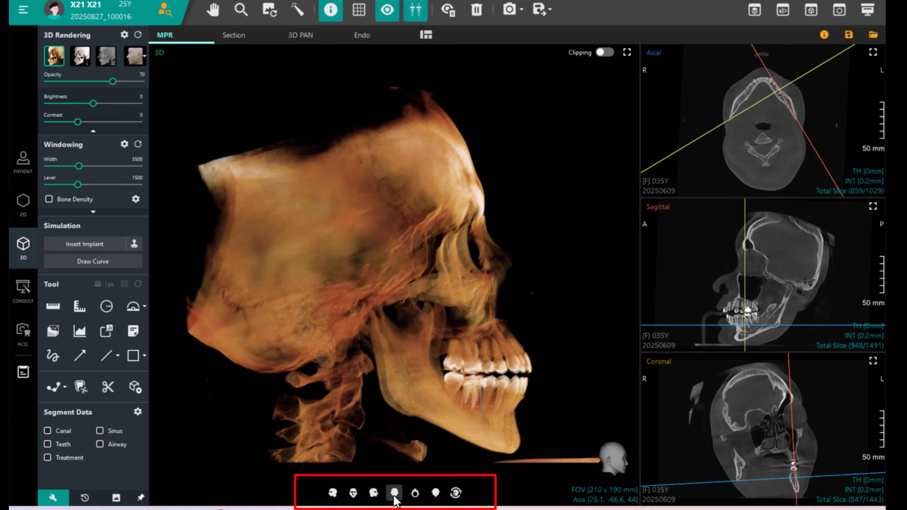
left_click(414, 493)
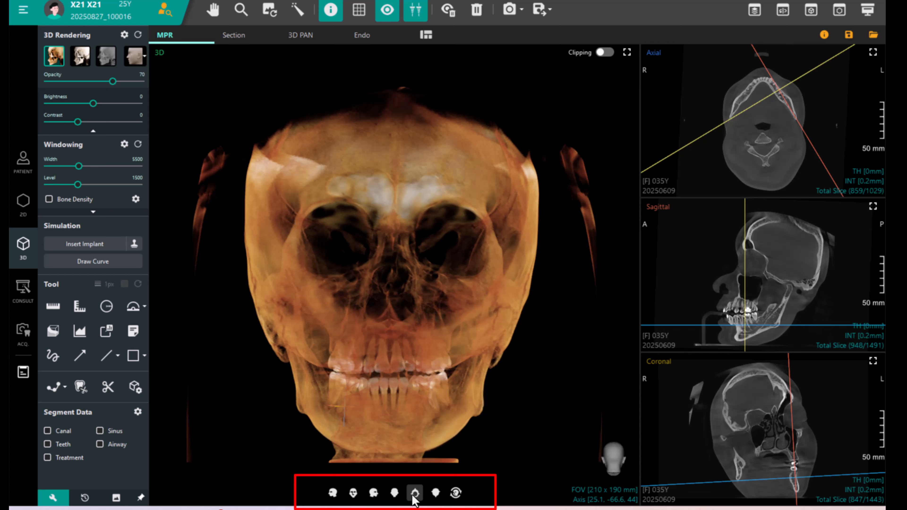
left_click(435, 493)
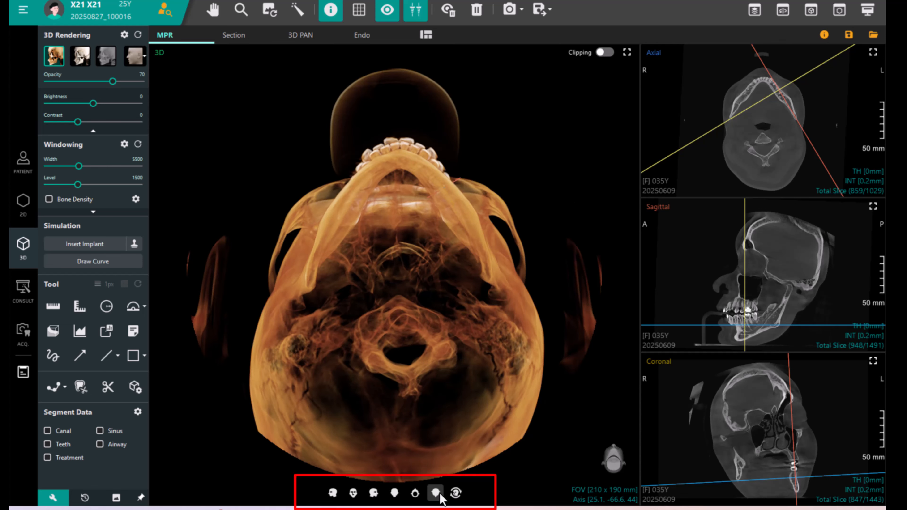
left_click(439, 494)
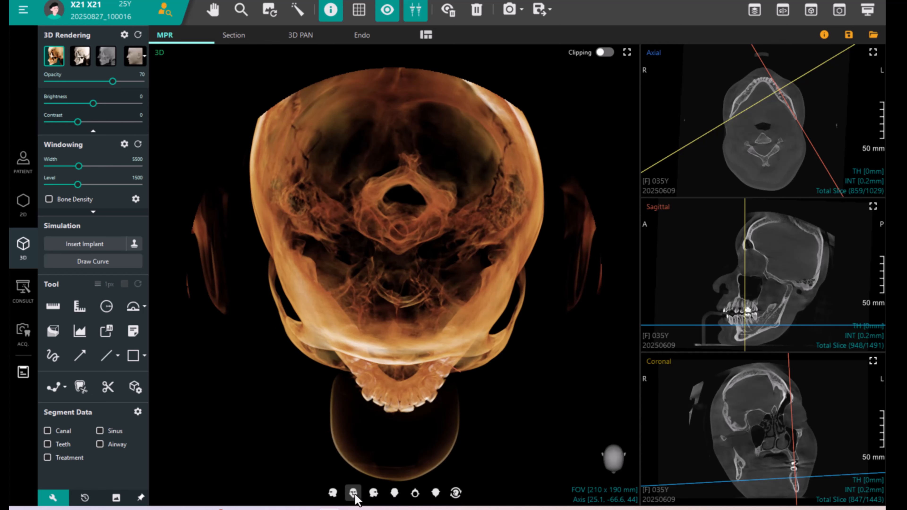
left_click(354, 494)
scroll(415, 243, "up", 3)
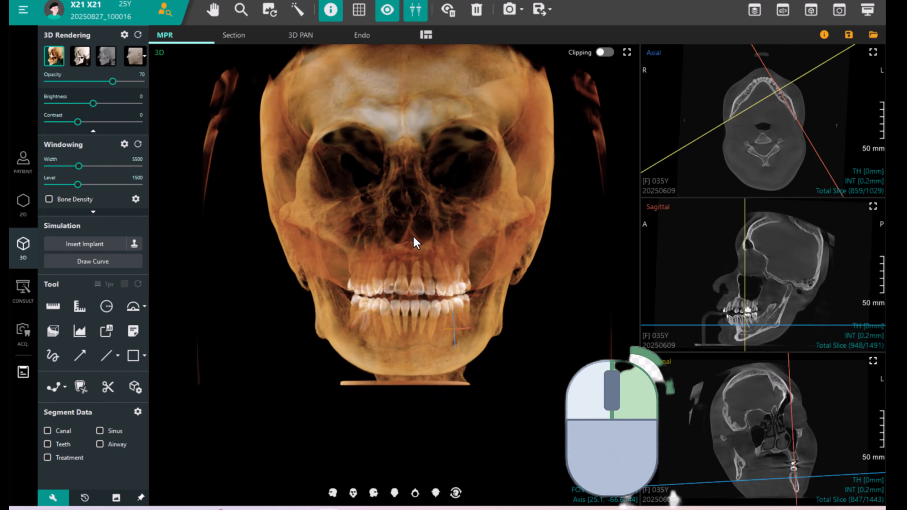
Zoom the 3D volume rendering in and out.
scroll(416, 243, "down", 3)
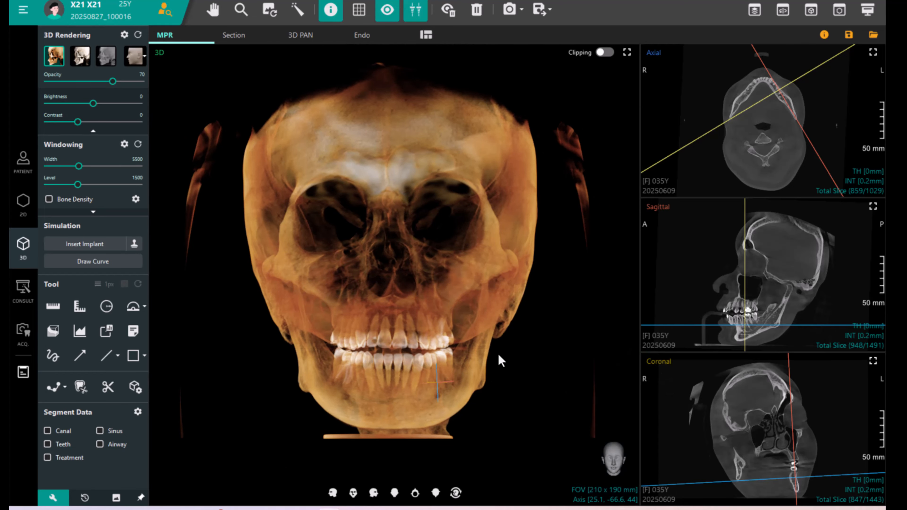
scroll(498, 352, "up", 2)
scroll(498, 355, "down", 3)
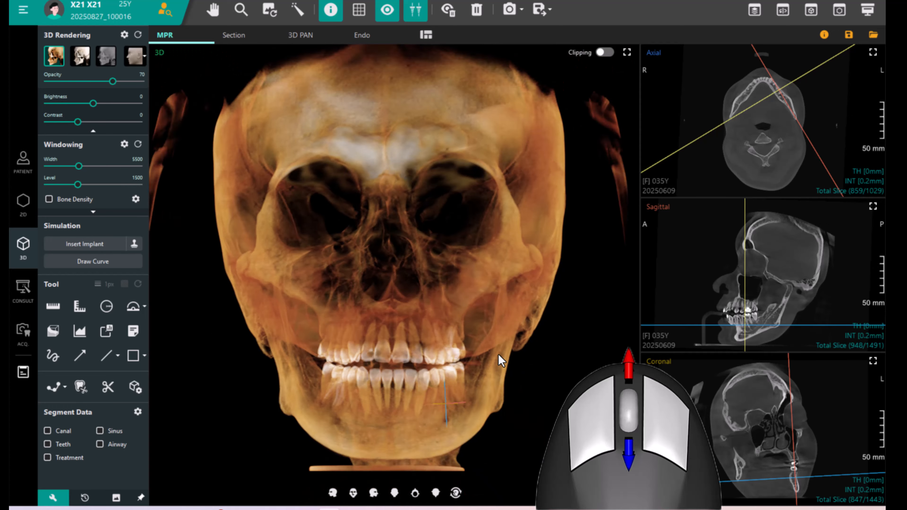
Zoom the axial, sagittal and coronal slice views in and out.
scroll(499, 355, "down", 2)
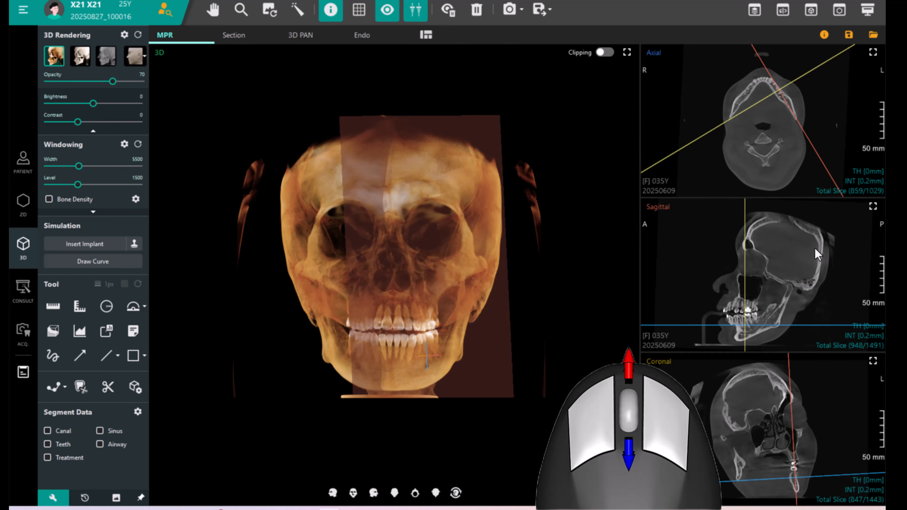
scroll(783, 296, "up", 3)
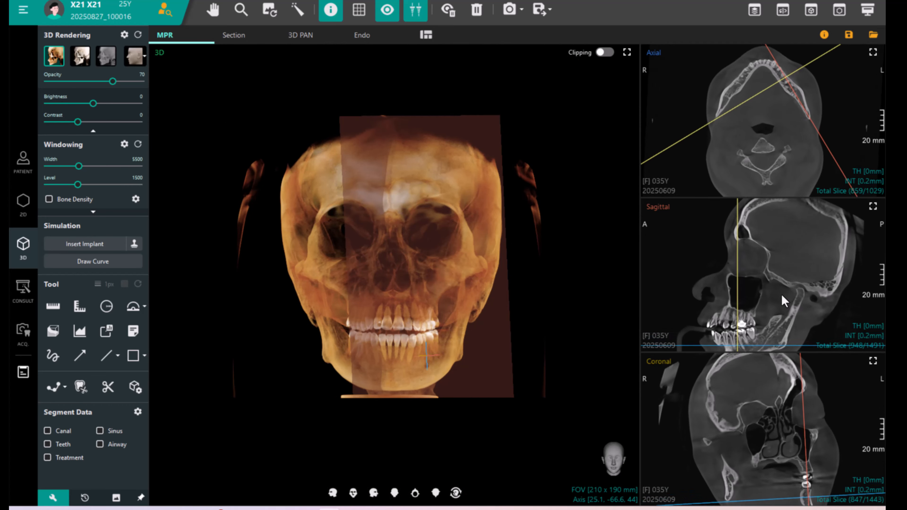
scroll(783, 301, "up", 2, "ctrl")
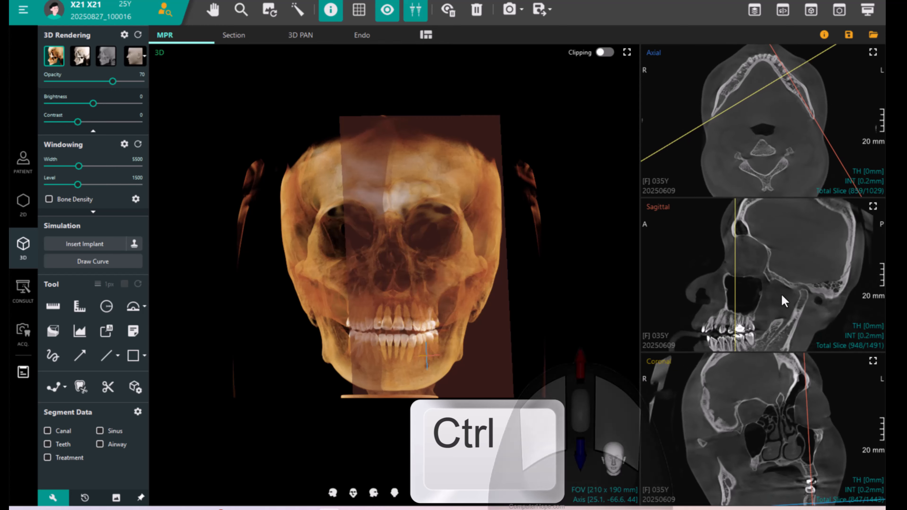
scroll(782, 296, "down", 3, "ctrl")
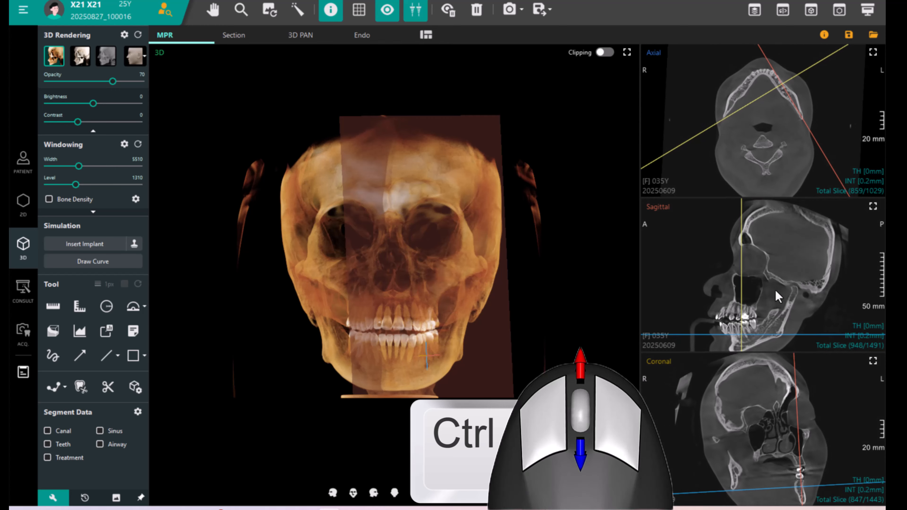
scroll(776, 290, "down", 6, "ctrl")
scroll(776, 292, "up", 5, "ctrl")
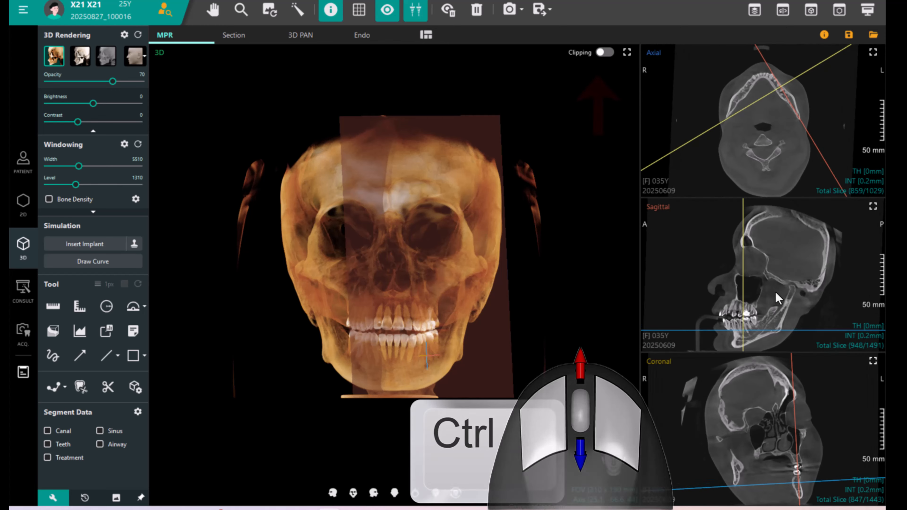
scroll(775, 292, "up", 3, "ctrl")
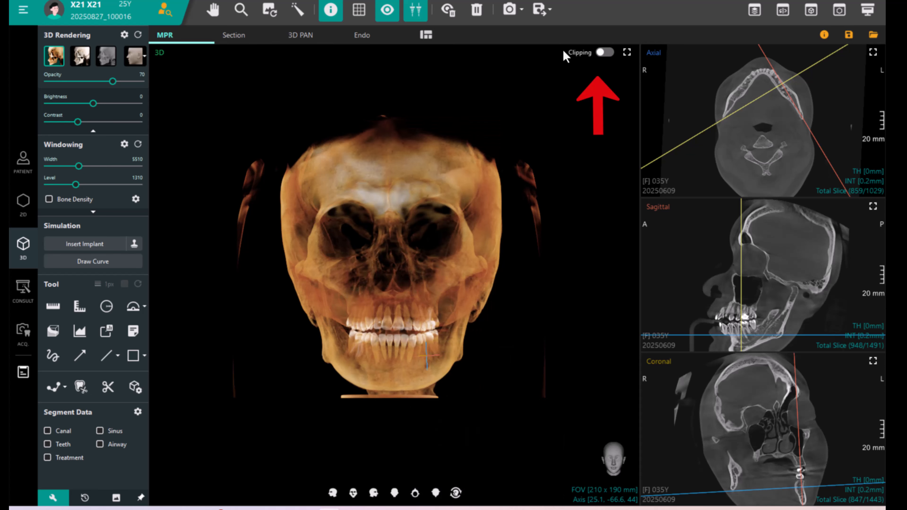
Enable clipping on the 3D view, switch the clip plane to Axial, move the clip slider, then turn clipping off.
left_click(603, 52)
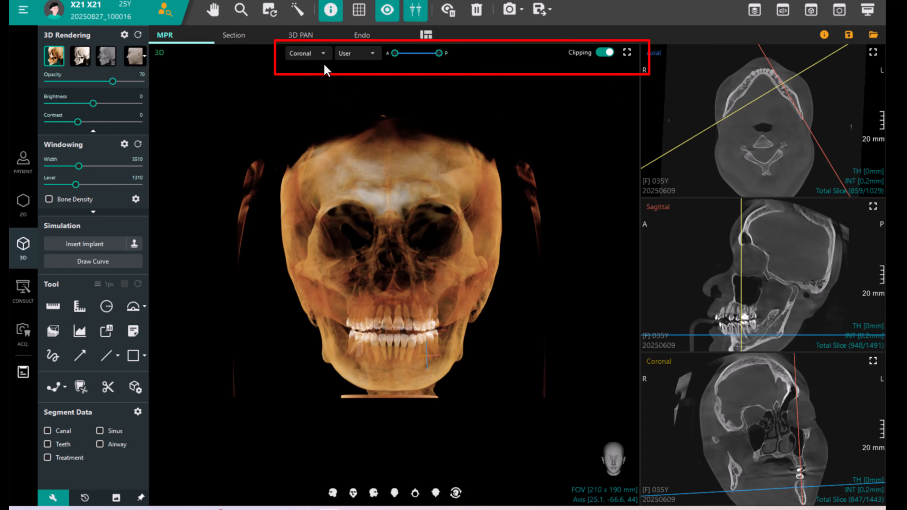
left_click(323, 54)
left_click_drag(396, 57, 406, 57)
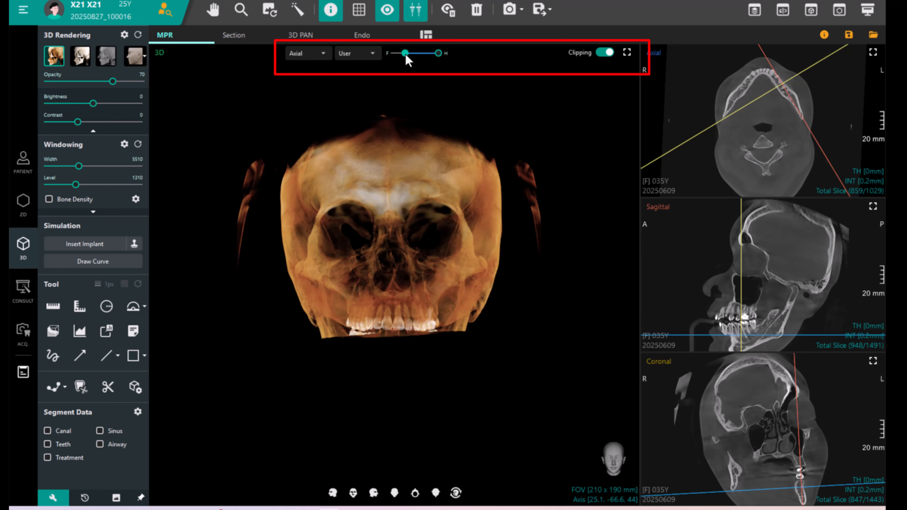
mouse_move(402, 353)
left_mouse_down()
mouse_move(403, 188)
mouse_move(399, 355)
left_mouse_up()
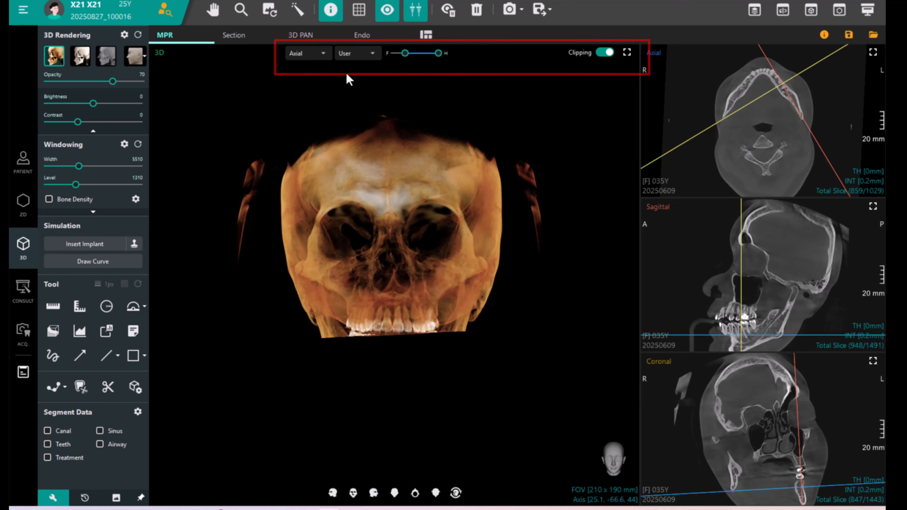
left_click(608, 53)
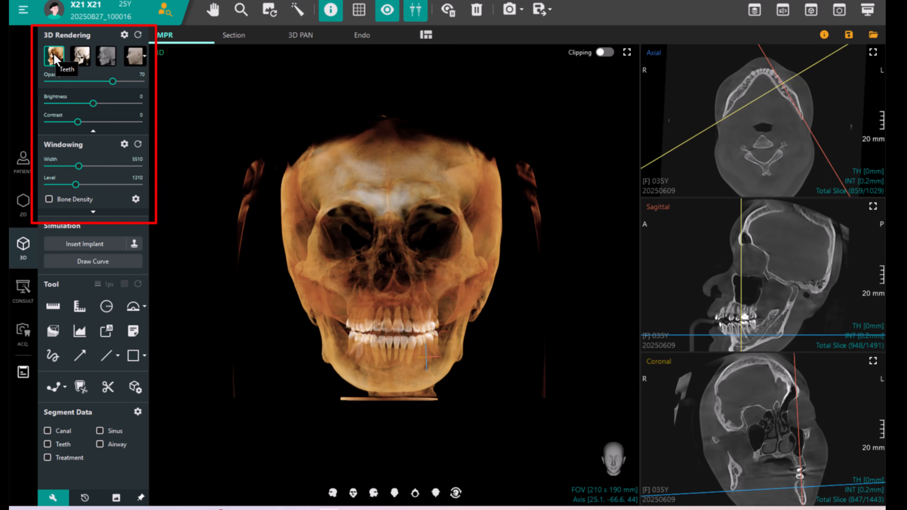
Switch the 3D rendering through the Teeth and the next two rendering presets.
left_click(80, 56)
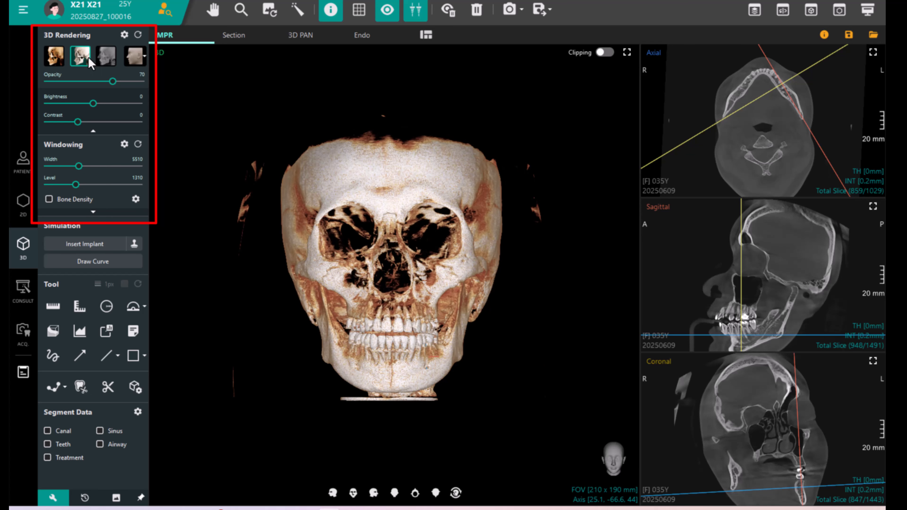
left_click(111, 57)
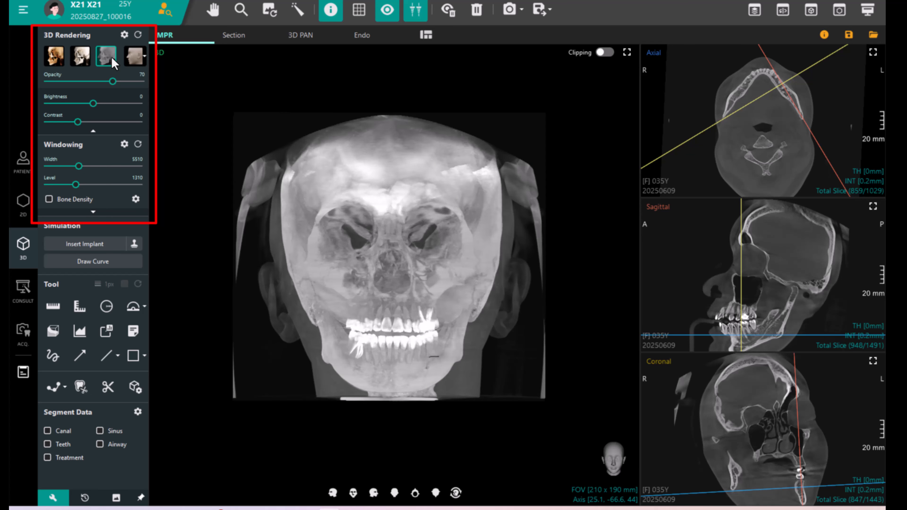
left_click(132, 58)
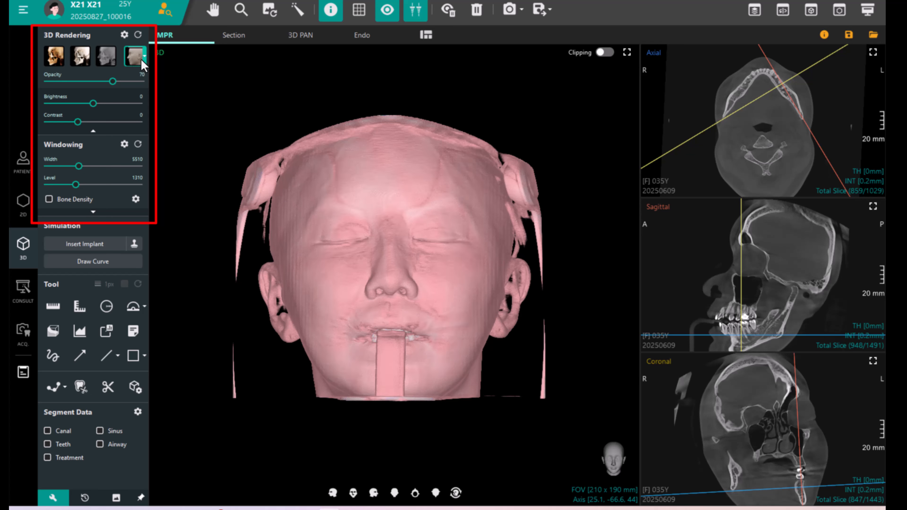
Open the 3D rendering curve editor, shift the SoftTissue opacity curve, and close the editor.
left_click(123, 35)
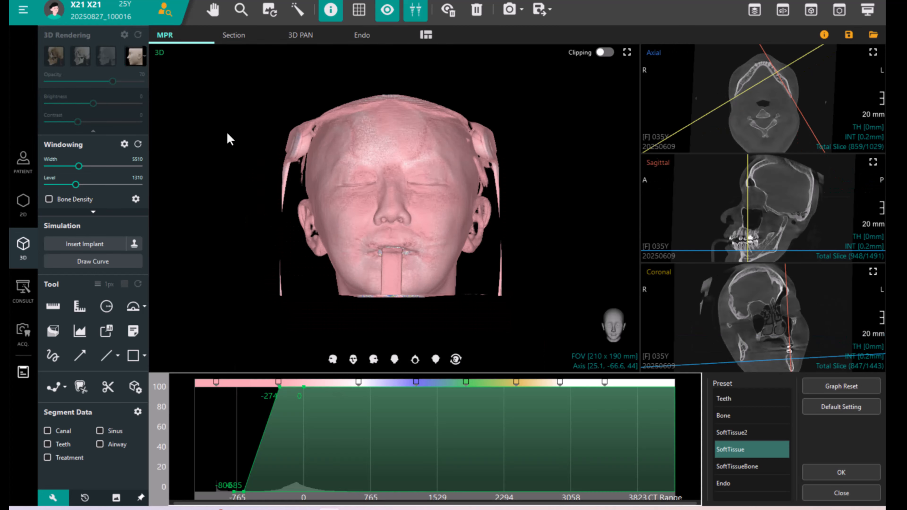
left_click_drag(344, 454, 403, 464)
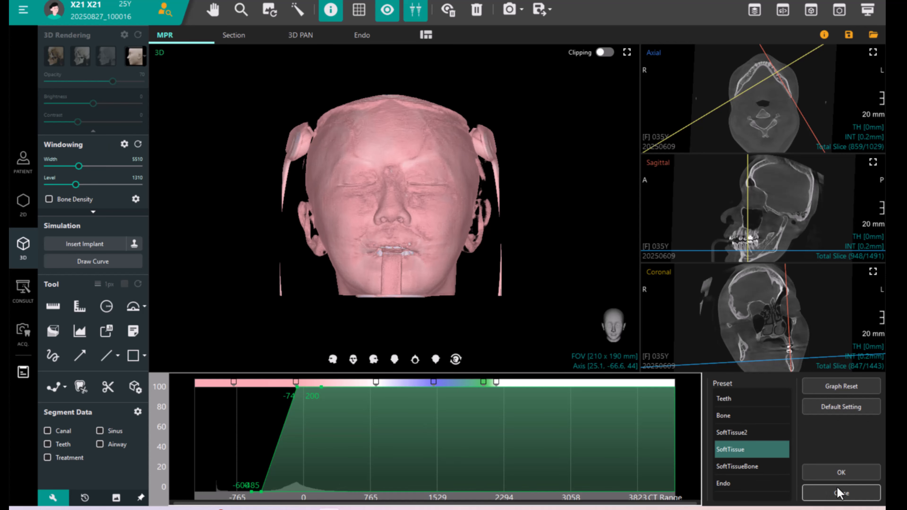
left_click(840, 493)
Return to the first rendering preset and set opacity to 55, brightness to -3 and contrast to -24.
left_click(55, 55)
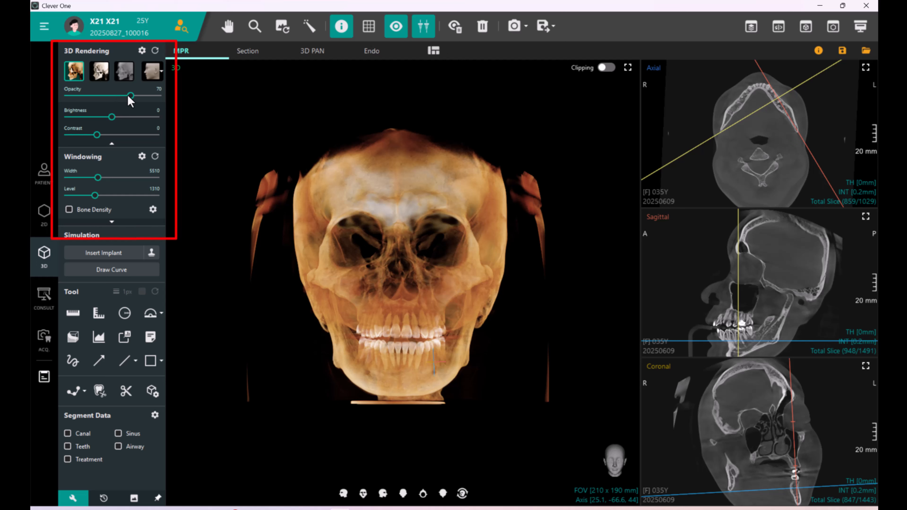
left_click_drag(125, 97, 110, 118)
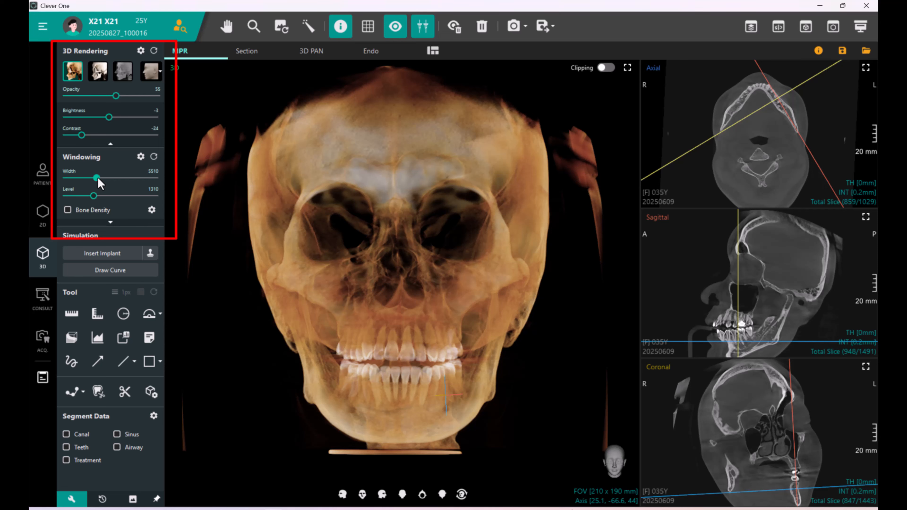
Set the window width to 5863 and level to 1438, and turn on Bone Density colouring.
mouse_move(97, 178)
left_mouse_down()
mouse_move(110, 177)
mouse_move(95, 178)
mouse_move(95, 192)
left_mouse_up()
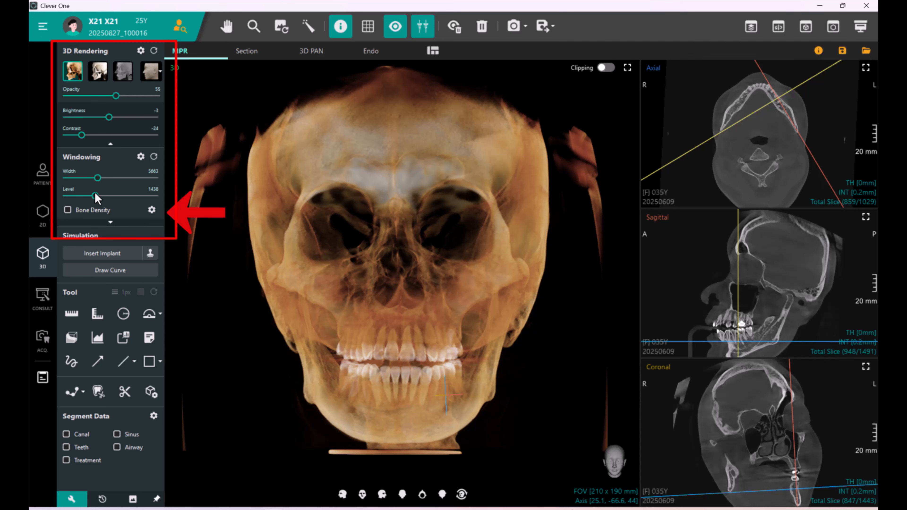
left_click(70, 209)
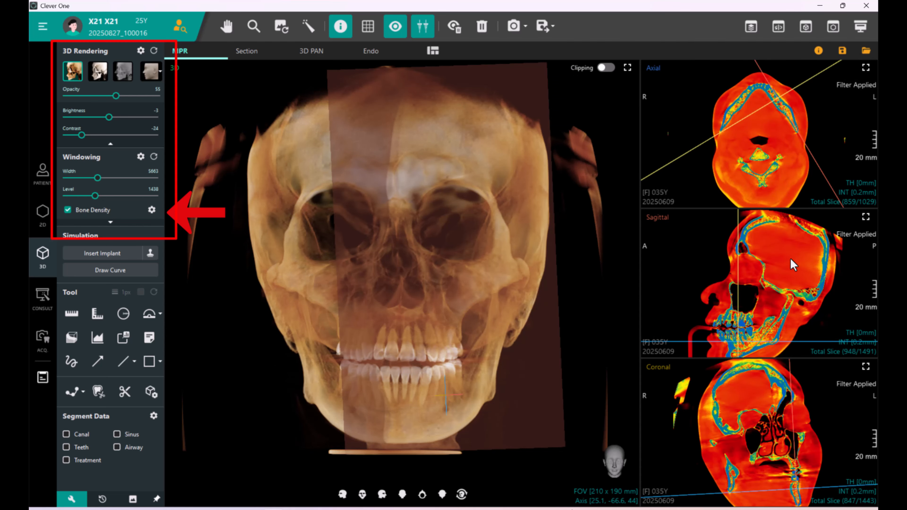
Maximize the axial view and open the Bone Density settings dialog, then cancel it.
left_click(866, 68)
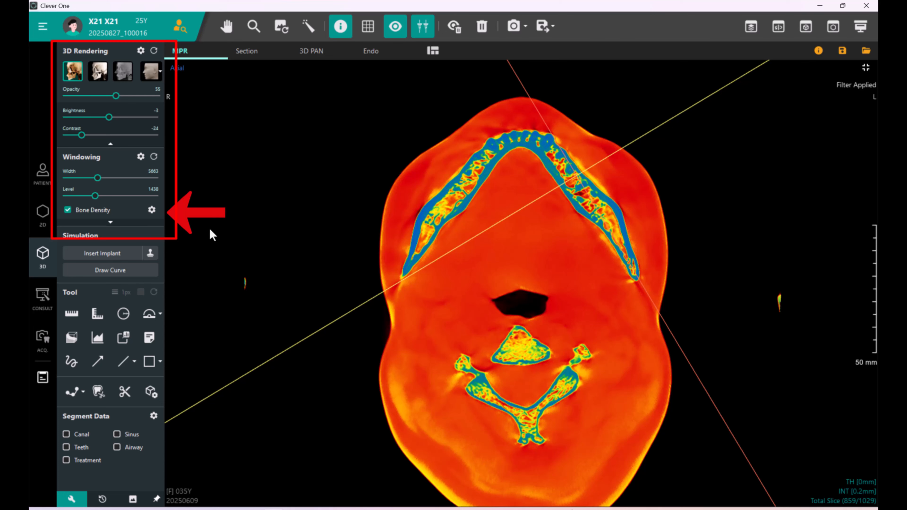
left_click(152, 210)
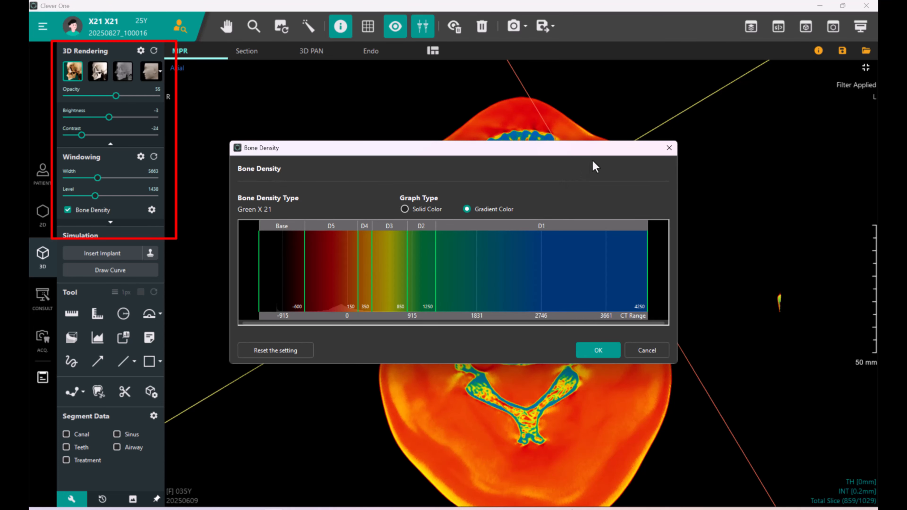
left_click_drag(591, 152, 535, 260)
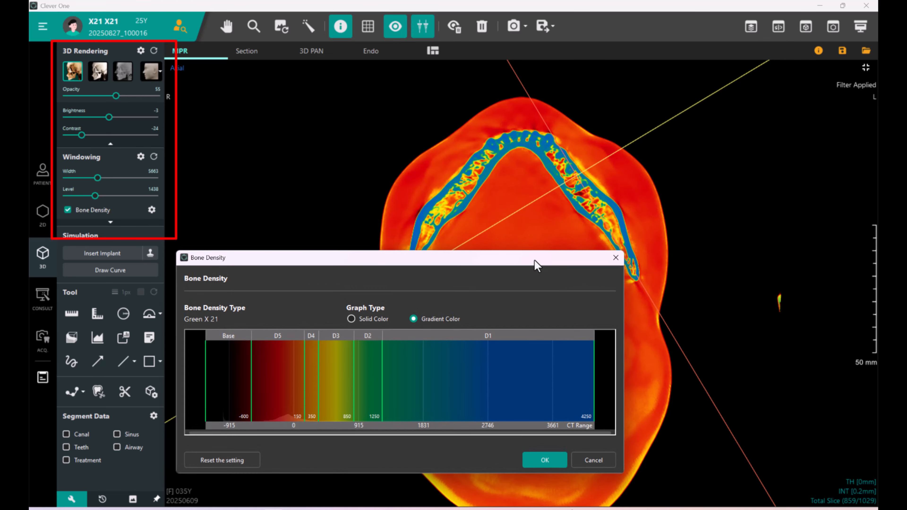
left_click(594, 460)
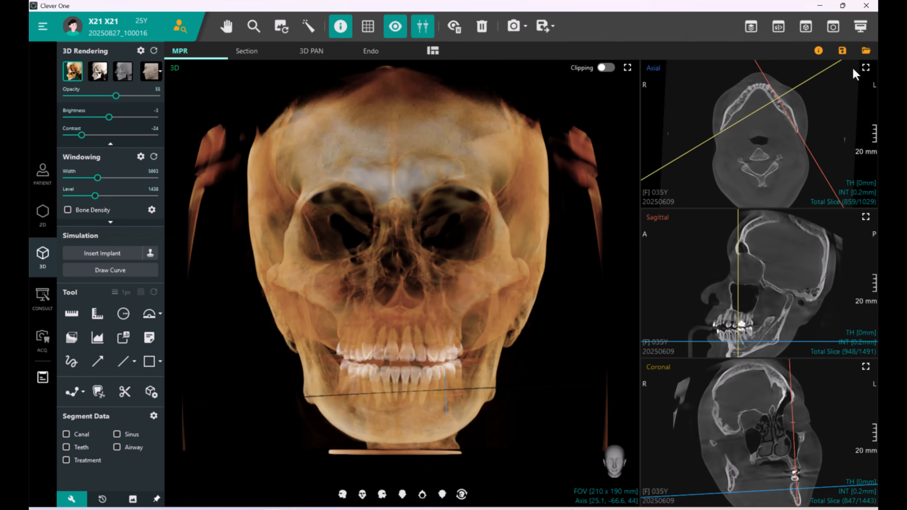
Maximize the sagittal view and expand the additional image filter options under Windowing.
left_click(872, 223)
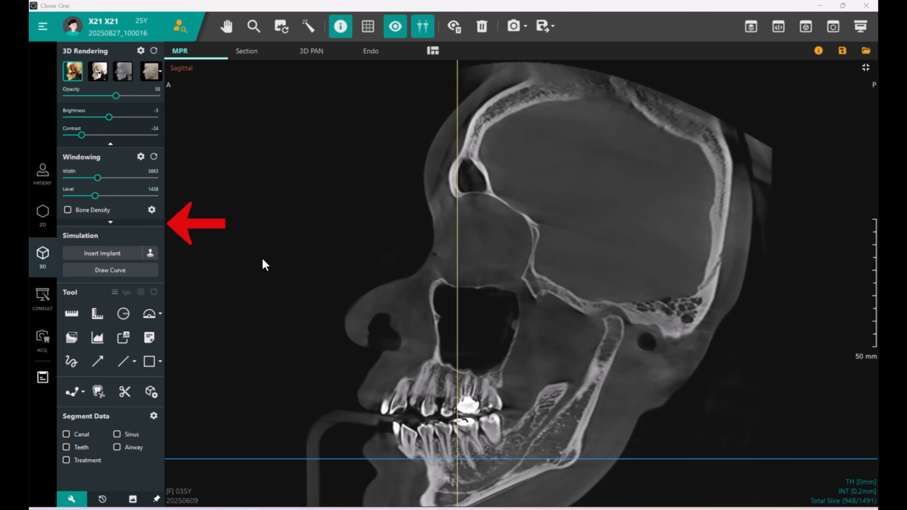
left_click(110, 222)
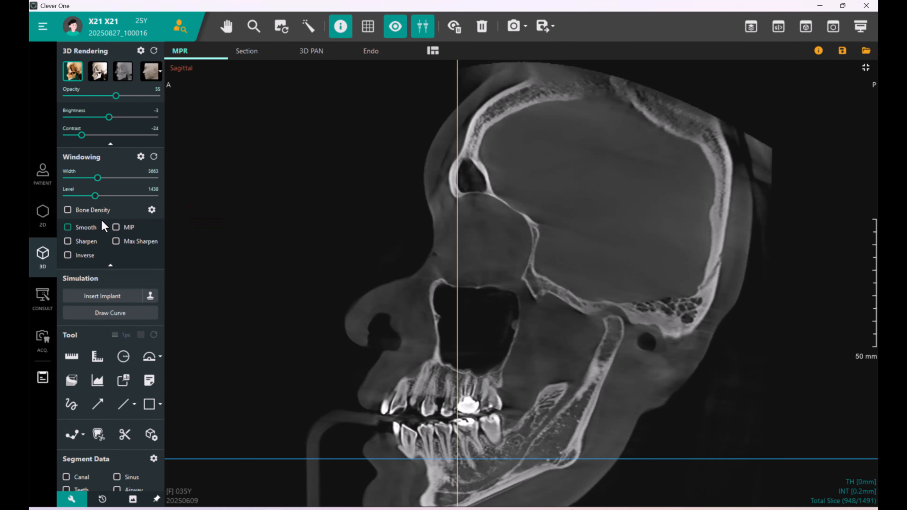
Try the Smooth, Sharpen, MIP, Inverse and Max Sharpen filters on the sagittal slice, ending with only Max Sharpen enabled.
left_click(86, 228)
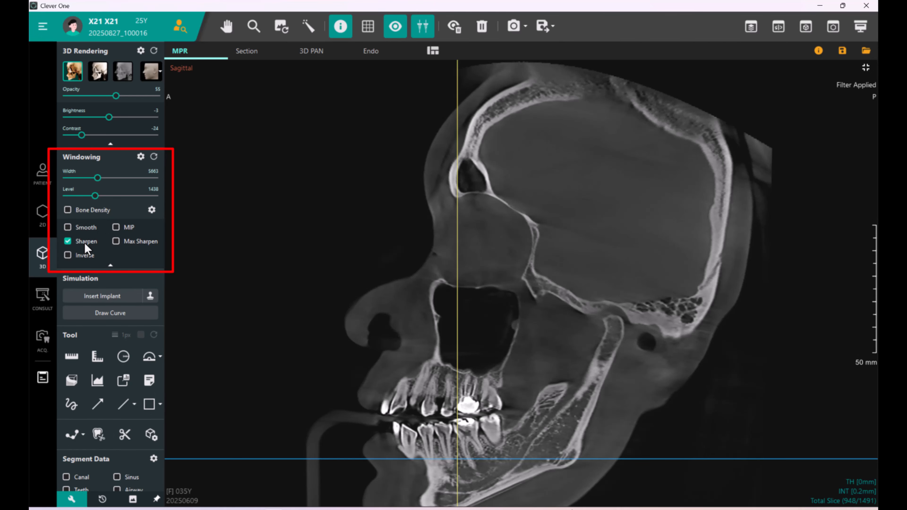
left_click(86, 256)
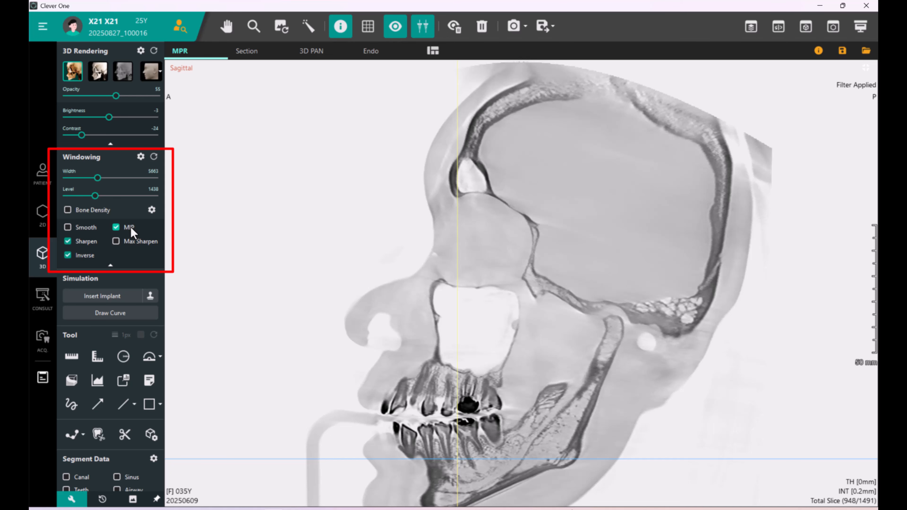
left_click(133, 243)
left_click(129, 228)
left_click(84, 256)
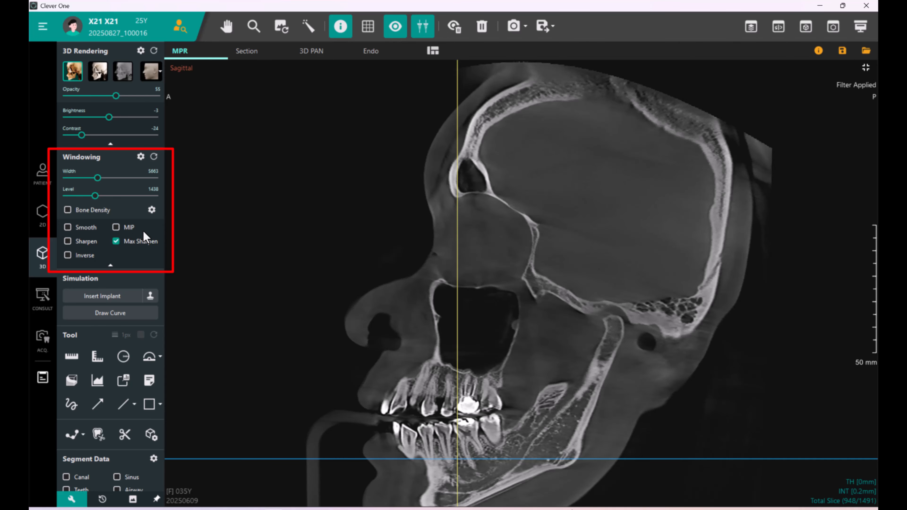
left_click(143, 243)
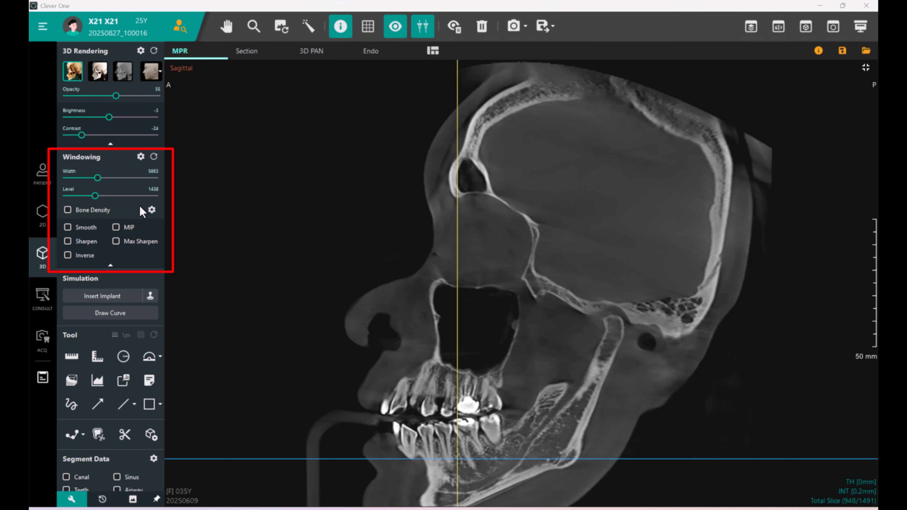
left_click(85, 228)
left_click(85, 229)
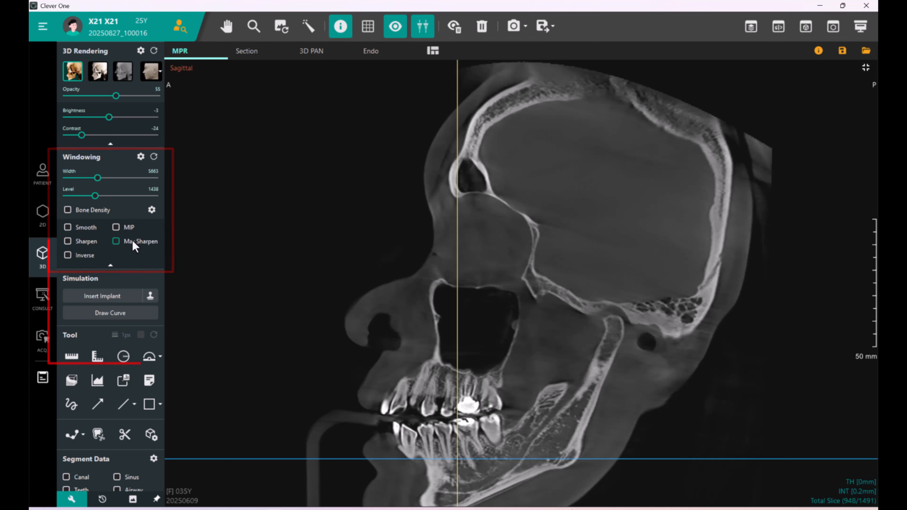
left_click(133, 243)
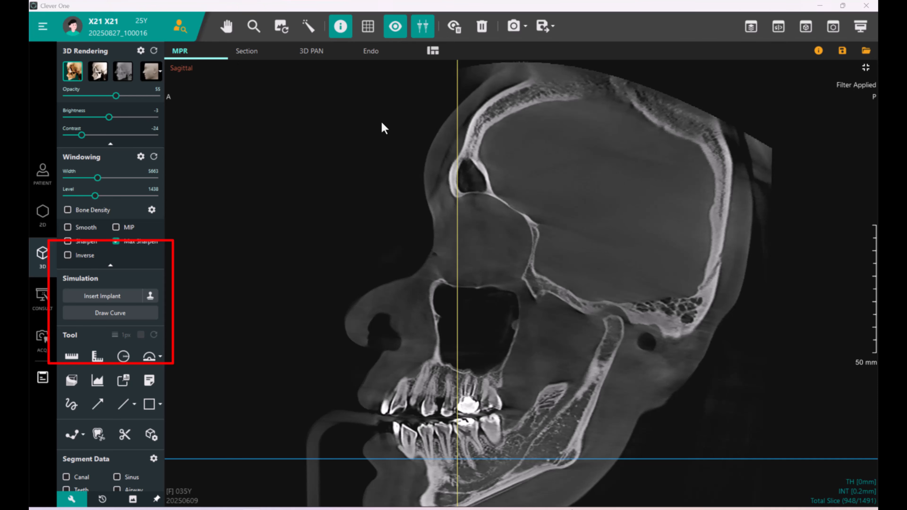
Restore the four-view layout and open the Insert Implant dialog.
left_click(866, 67)
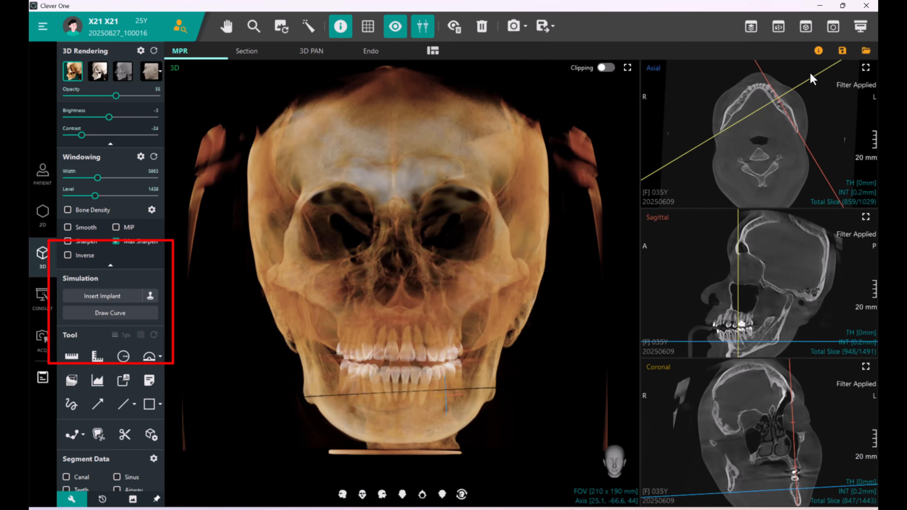
left_click(107, 298)
left_click(287, 270)
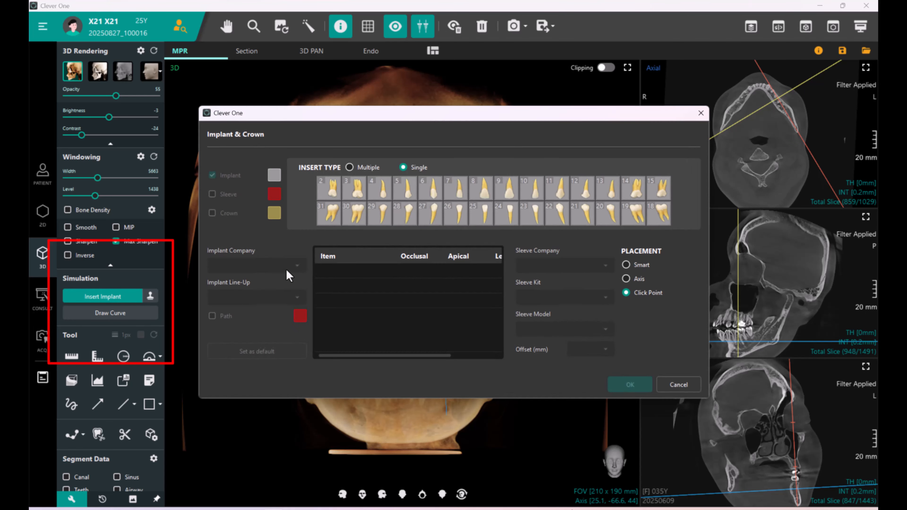
Insert a Straumann Bone Level Tapered 021.3312G implant at tooth position 6 using Smart placement.
left_click_drag(440, 119, 449, 169)
left_click(442, 239)
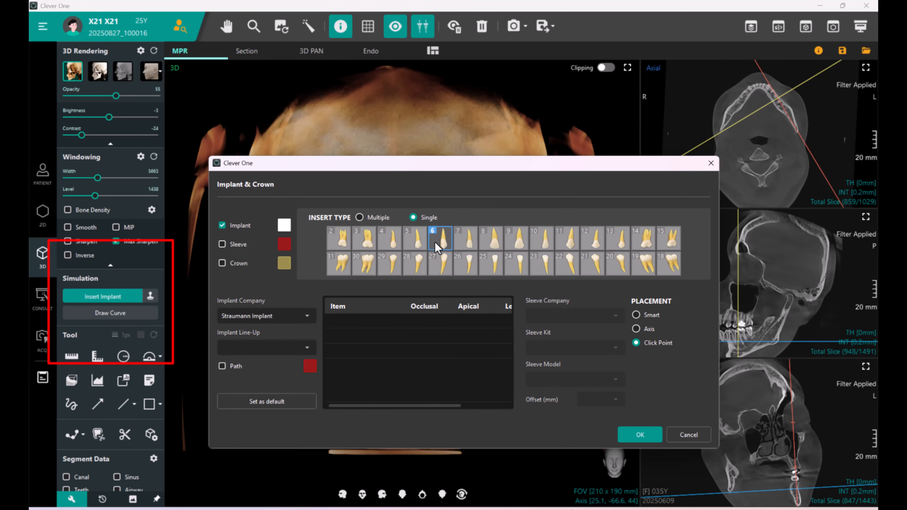
left_click(478, 349)
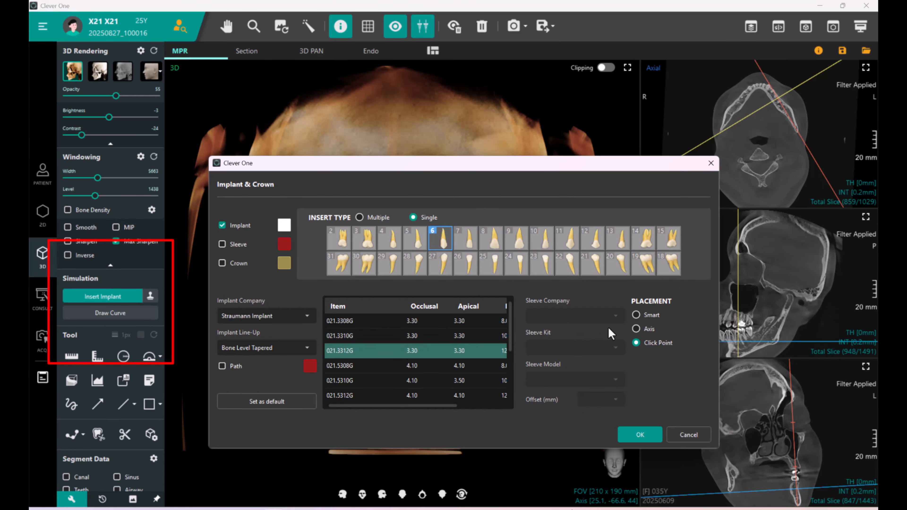
left_click(637, 315)
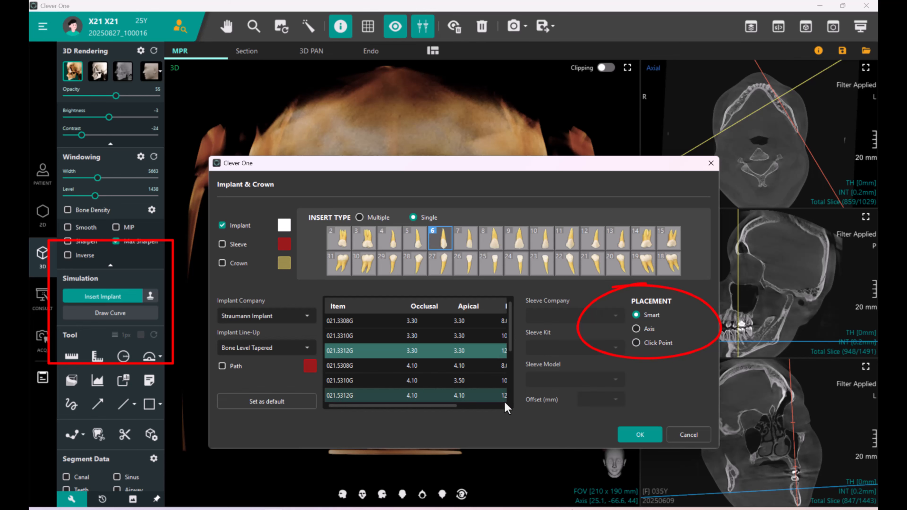
left_click(631, 438)
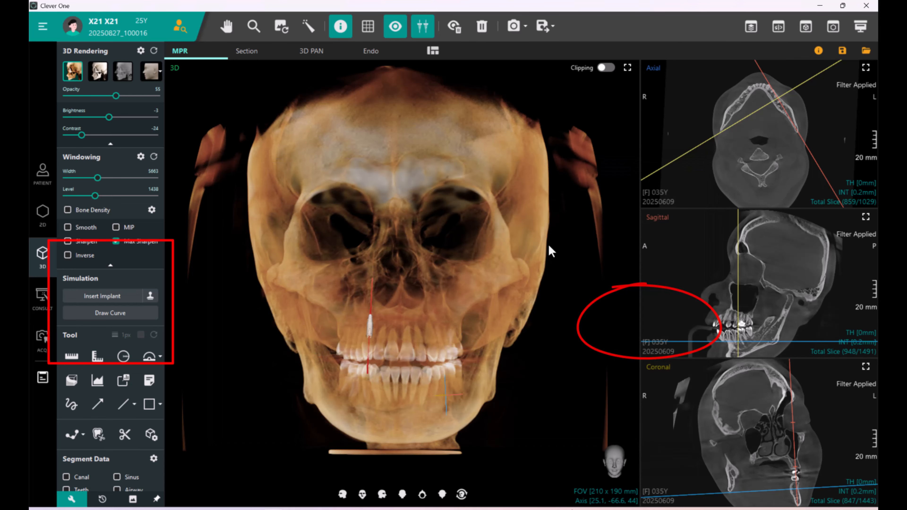
Scroll through the axial slices and tilt the axial reference line in the sagittal view to follow the occlusal plane.
left_click_drag(367, 301, 392, 275)
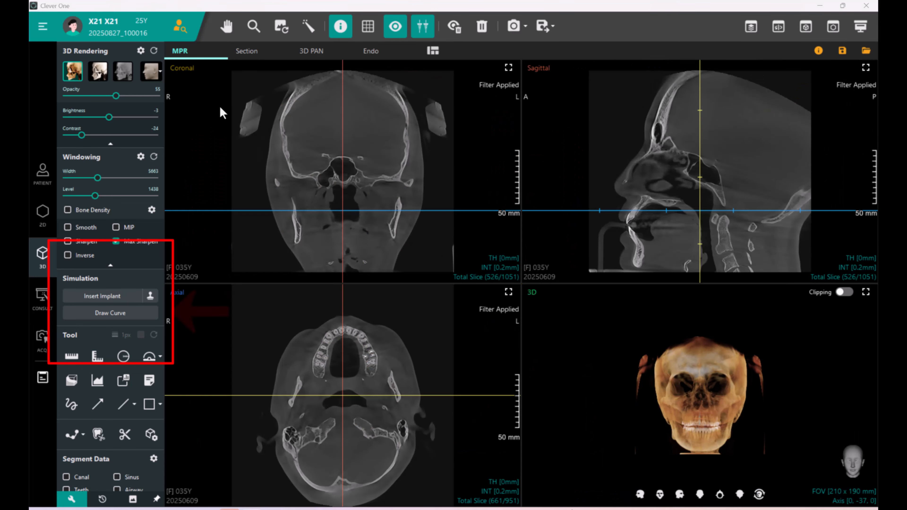
scroll(426, 345, "down", 10)
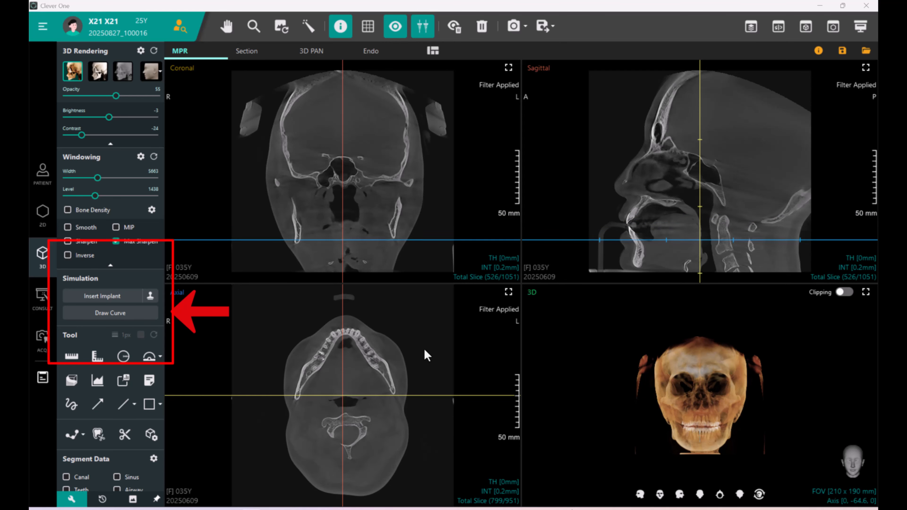
scroll(447, 351, "up", 1)
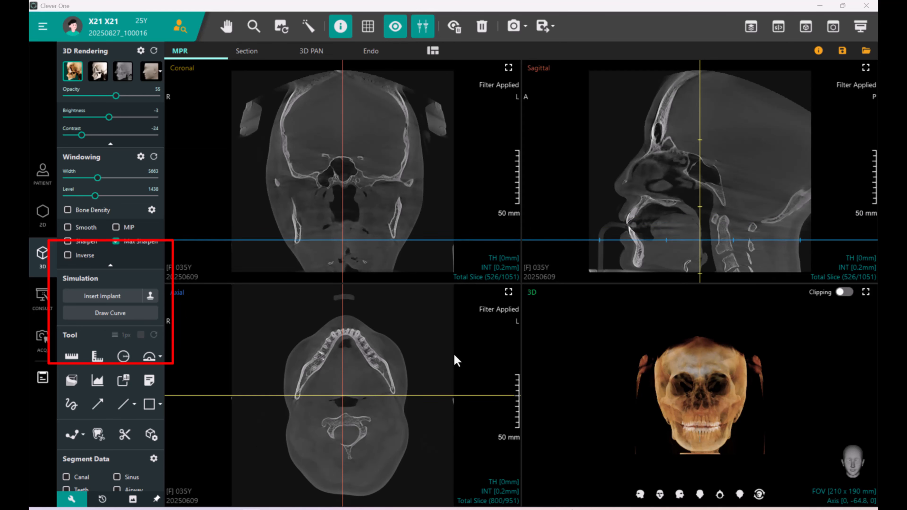
scroll(456, 354, "up", 3)
left_click_drag(560, 239, 560, 224)
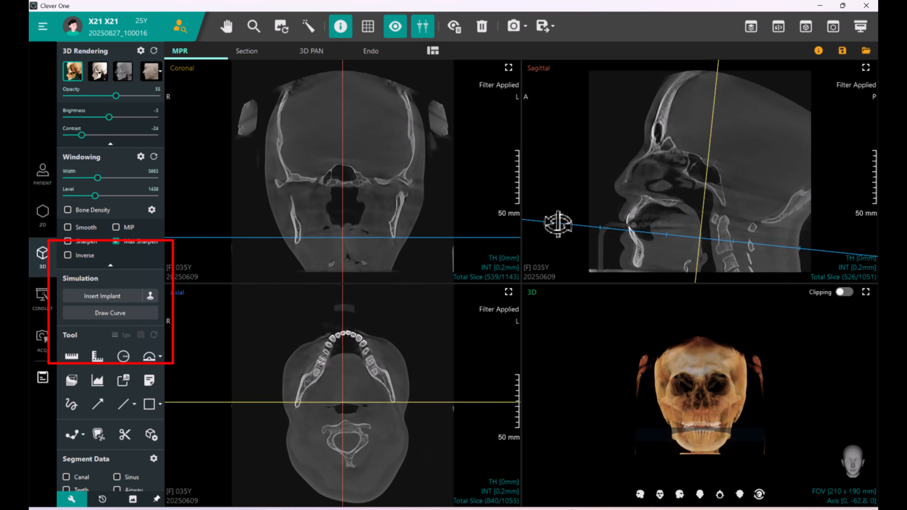
Draw a panoramic curve point by point along the dental arch in the axial view.
left_click(112, 314)
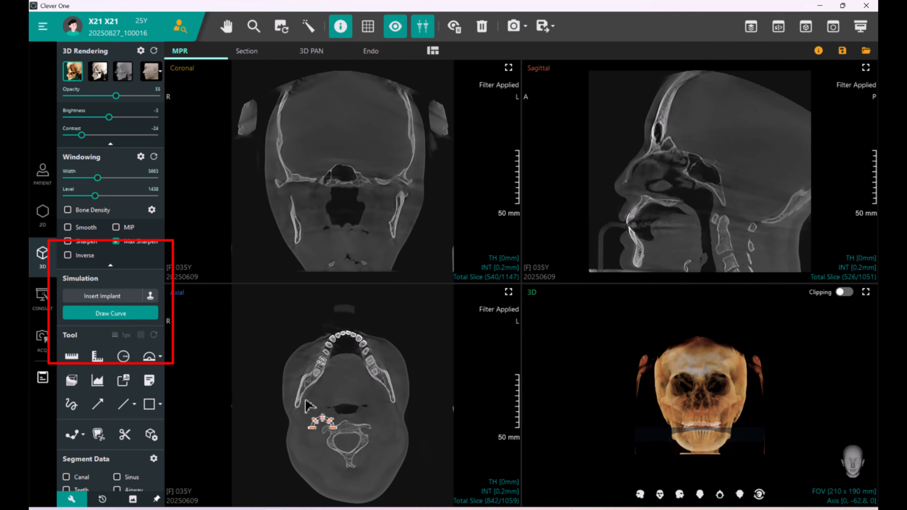
left_click(293, 416)
left_click(317, 375)
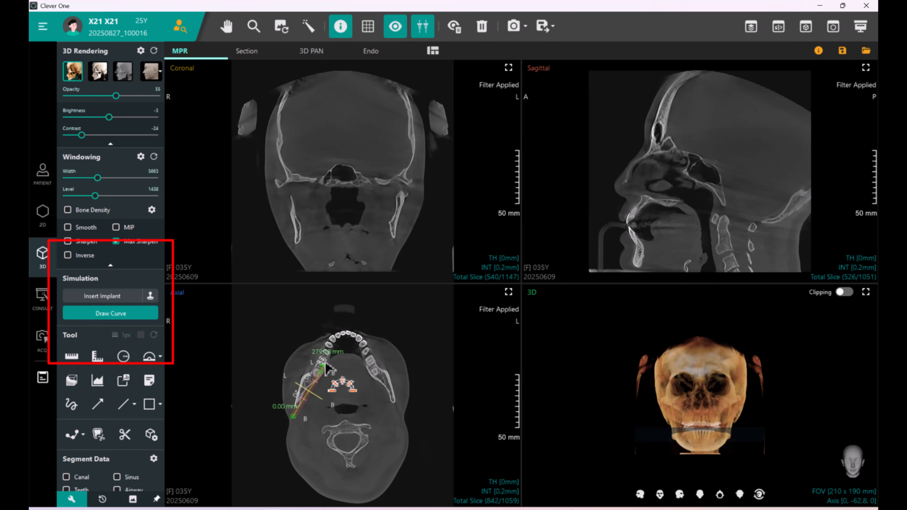
left_click(335, 339)
left_click(347, 336)
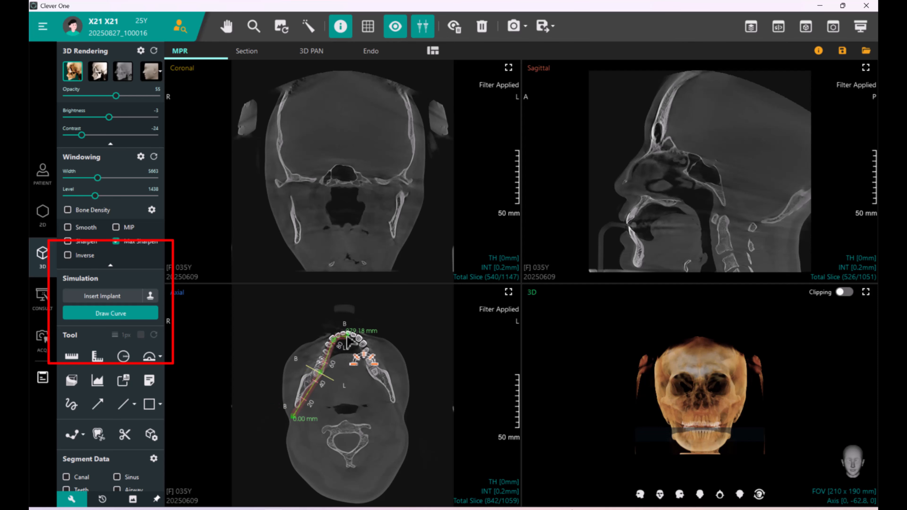
left_click(359, 338)
left_click(392, 394)
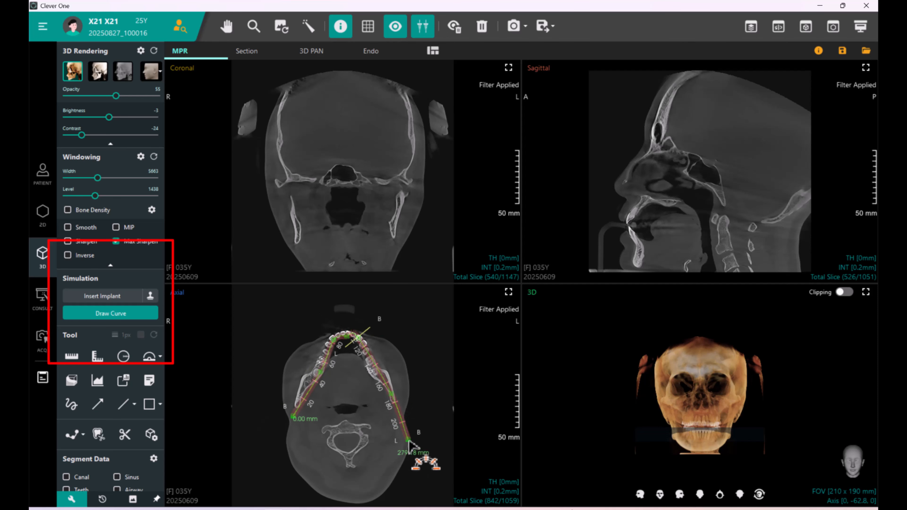
double_click(407, 426)
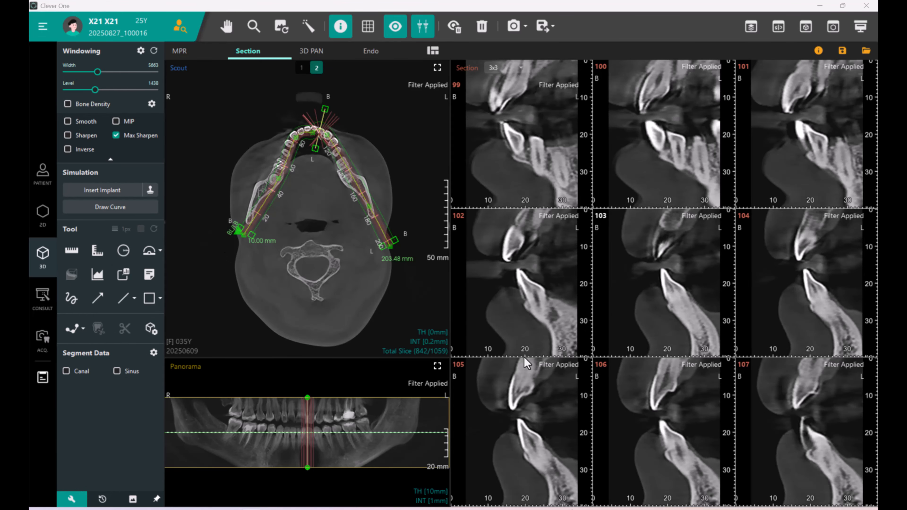
Adjust the panorama band boundary lines in the panorama view.
left_click_drag(381, 397, 383, 377)
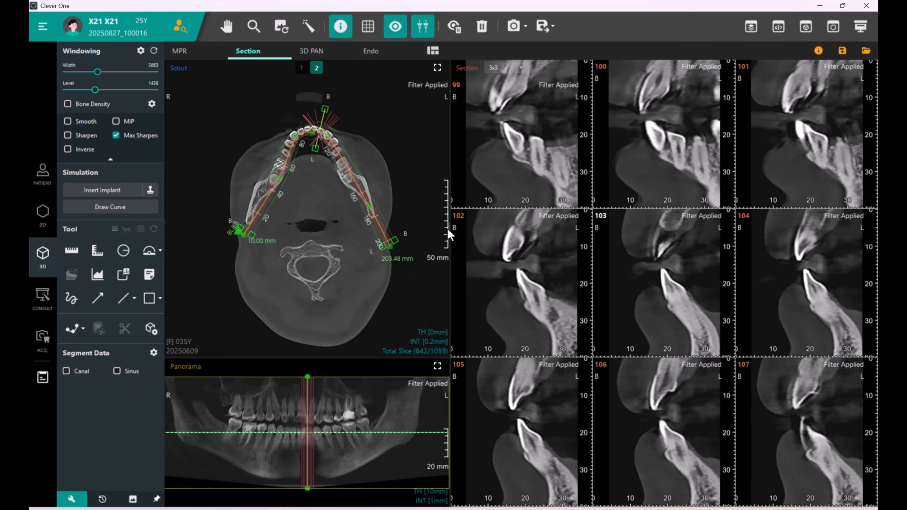
left_click_drag(380, 431, 379, 422)
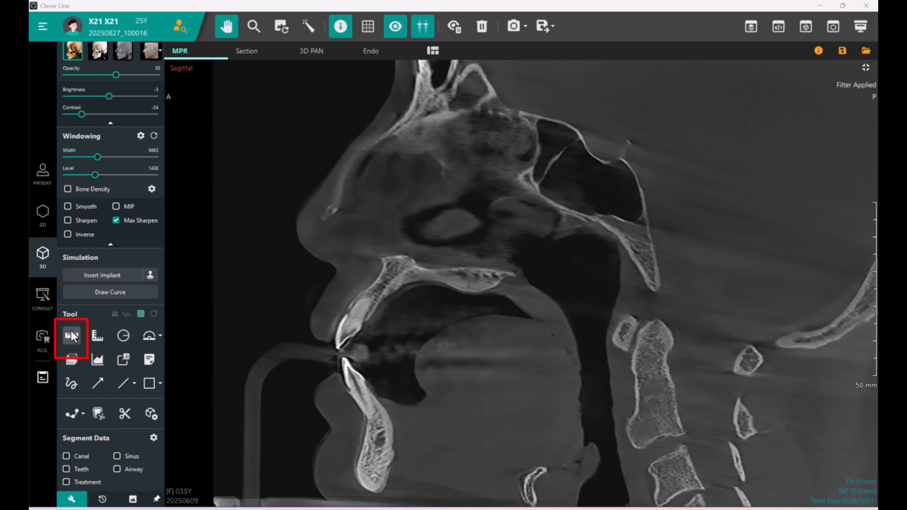
Measure the upper central incisor's length on the maximized sagittal slice with the ruler tool.
left_click(73, 336)
left_click(73, 336)
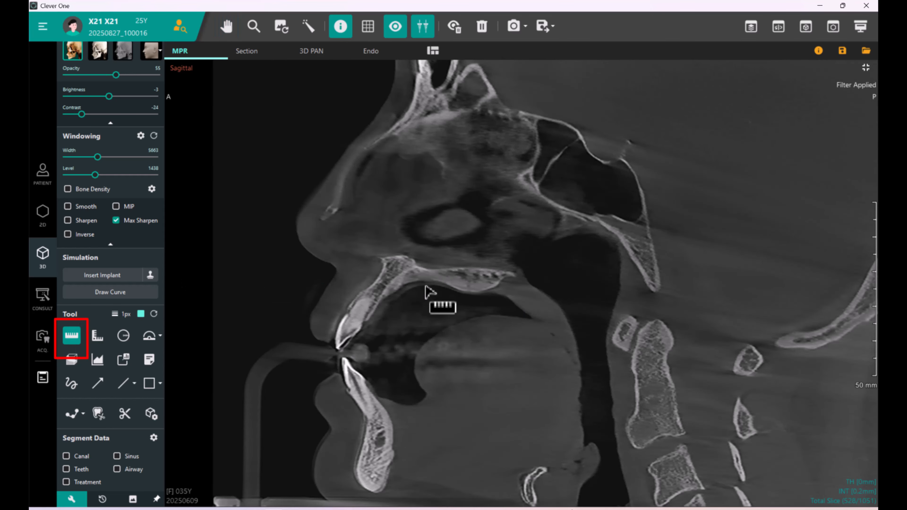
left_click(339, 348)
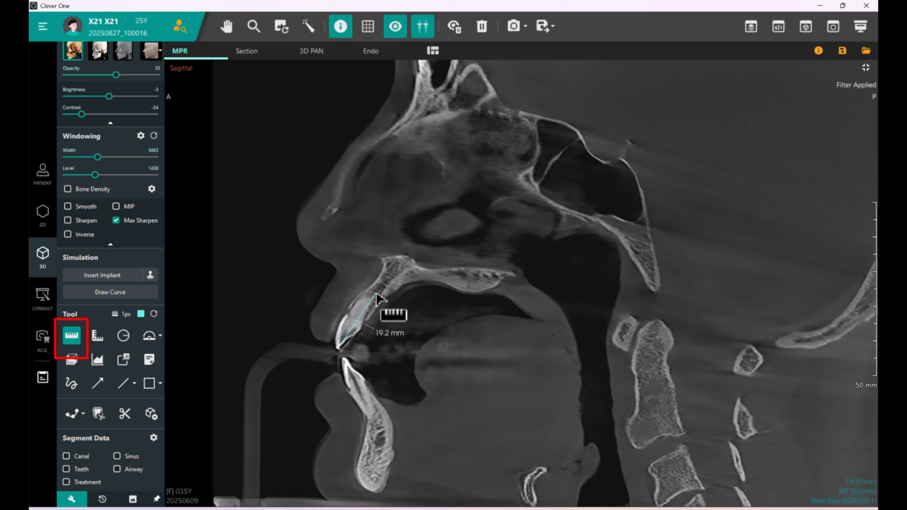
left_click(378, 290)
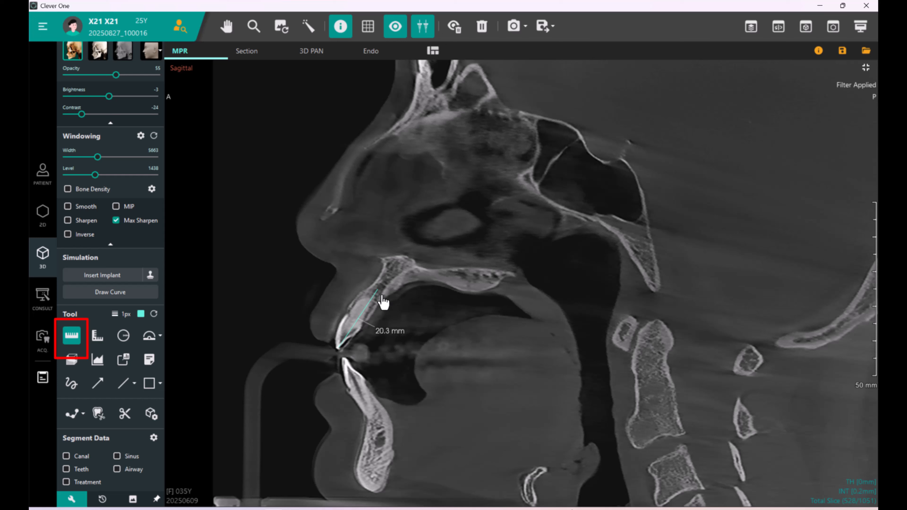
Select the incisor length measurement and delete it.
right_click(479, 285)
left_click_drag(394, 331, 410, 315)
key("Delete")
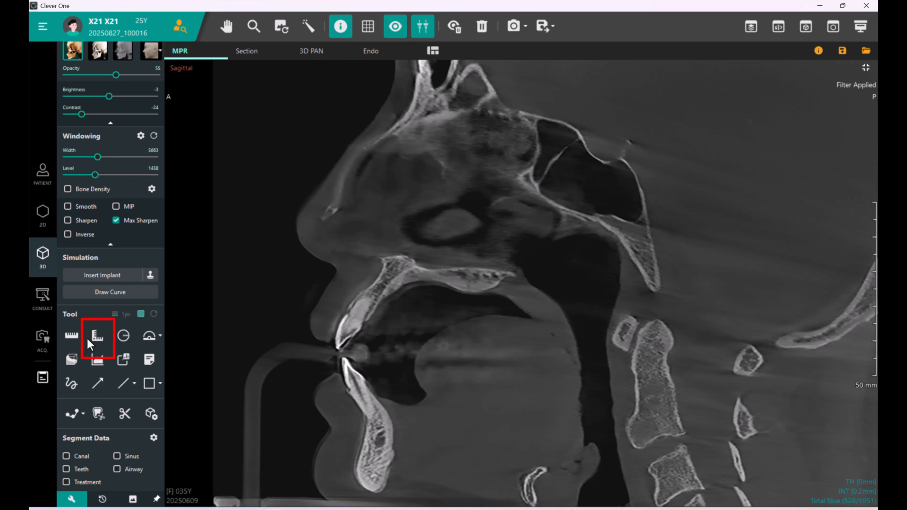
Measure a polyline from the lower incisor root through the incisal tips to the upper incisor root, repositioning its labels.
left_click(97, 337)
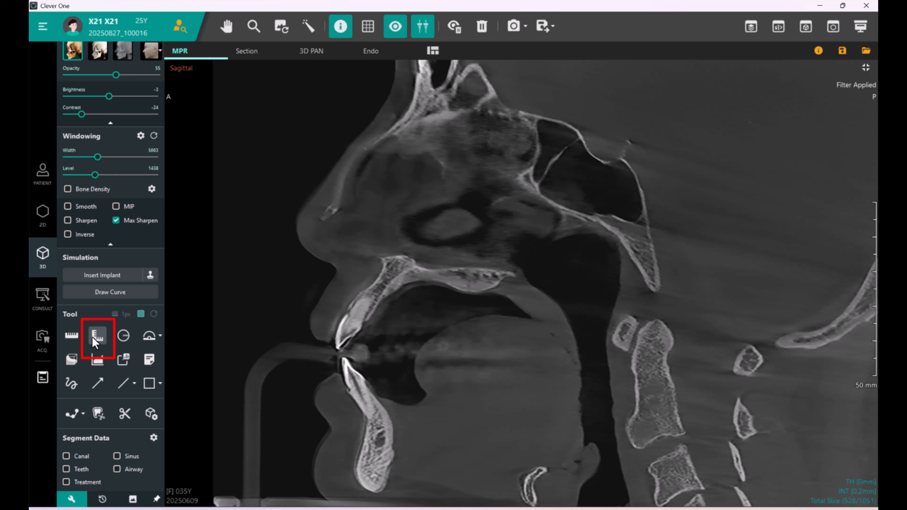
left_click(376, 422)
left_click(341, 352)
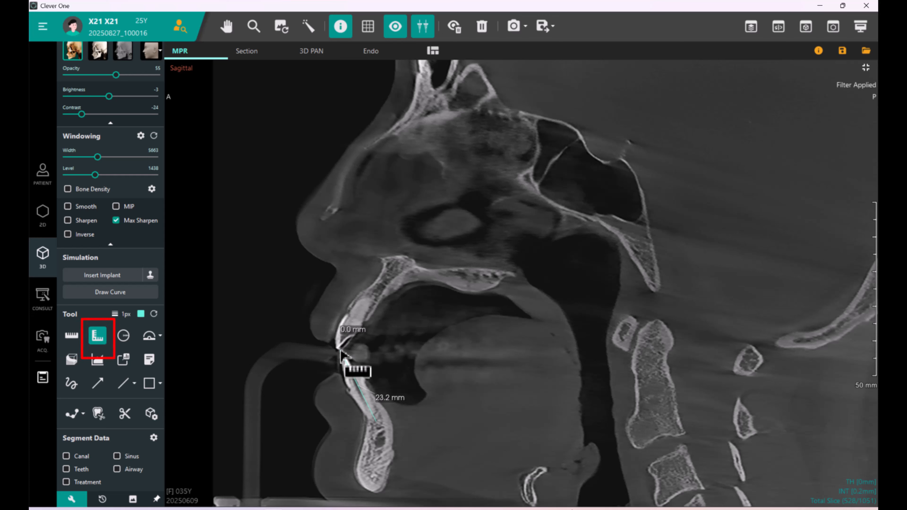
double_click(381, 288)
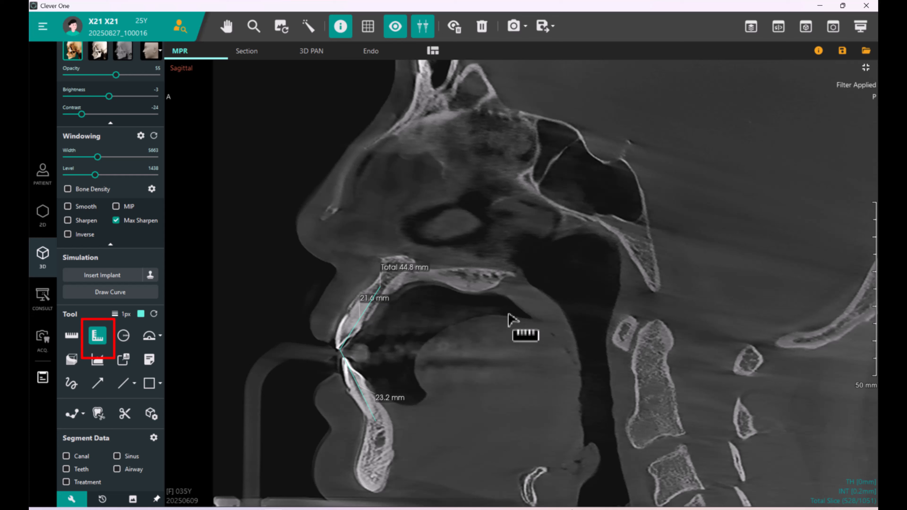
left_click_drag(385, 300, 427, 326)
left_click_drag(405, 267, 318, 254)
key("Escape")
Draw a circle measurement around the upper incisor area with the circle tool.
left_click(123, 335)
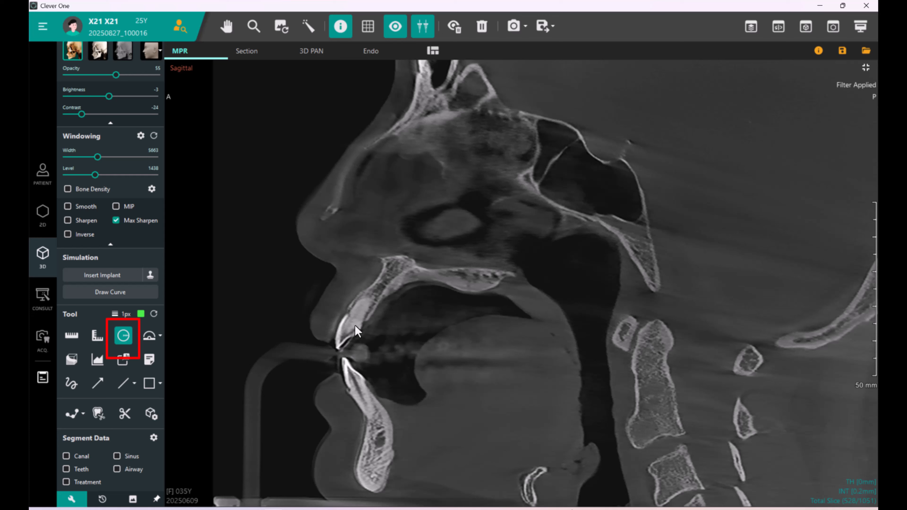
left_click_drag(339, 348, 416, 238)
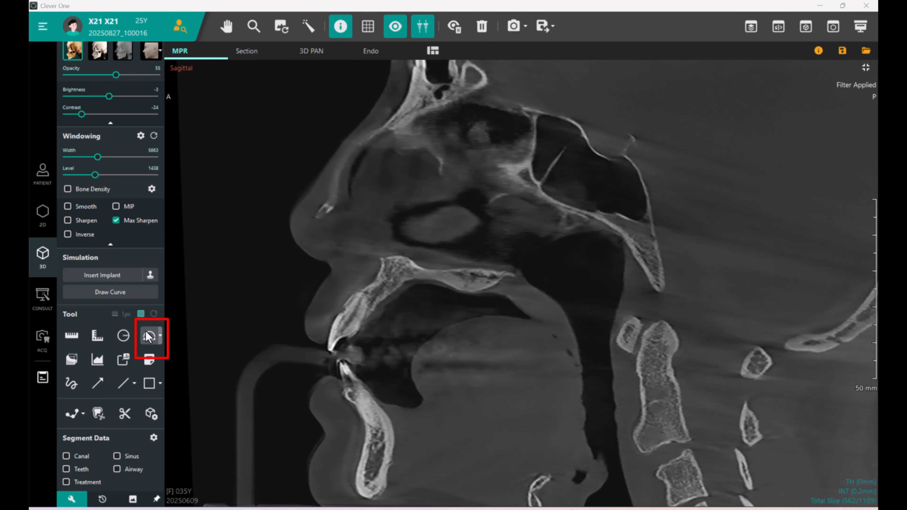
Measure the angle between the lower incisor, the incisal tip and the anterior maxilla with the angle tool.
left_click(148, 337)
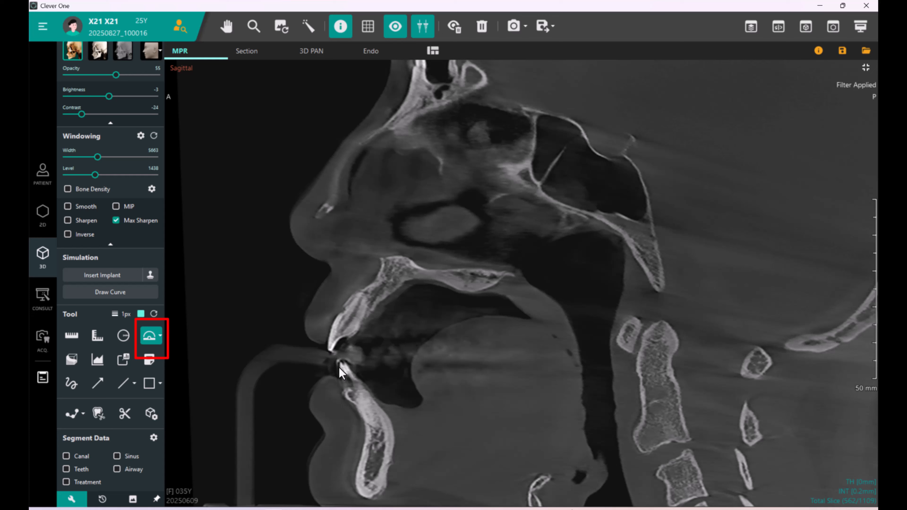
left_click(378, 430)
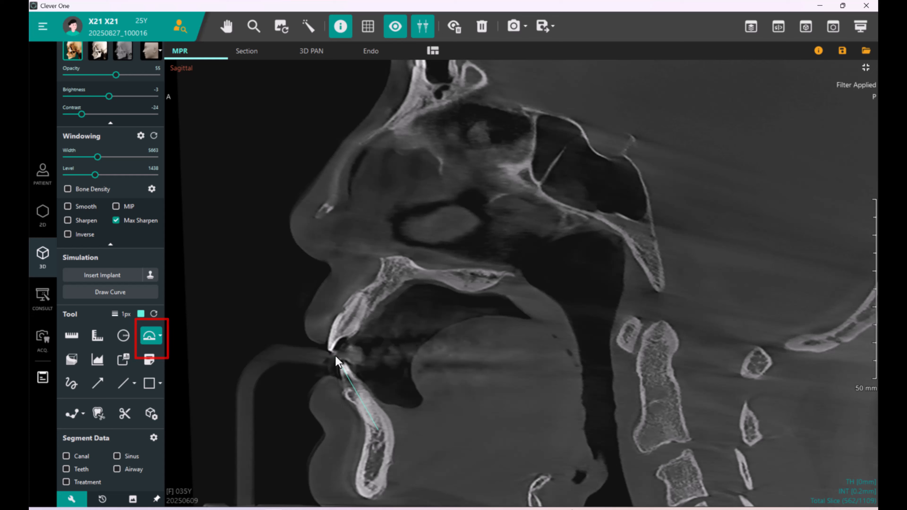
left_click(329, 351)
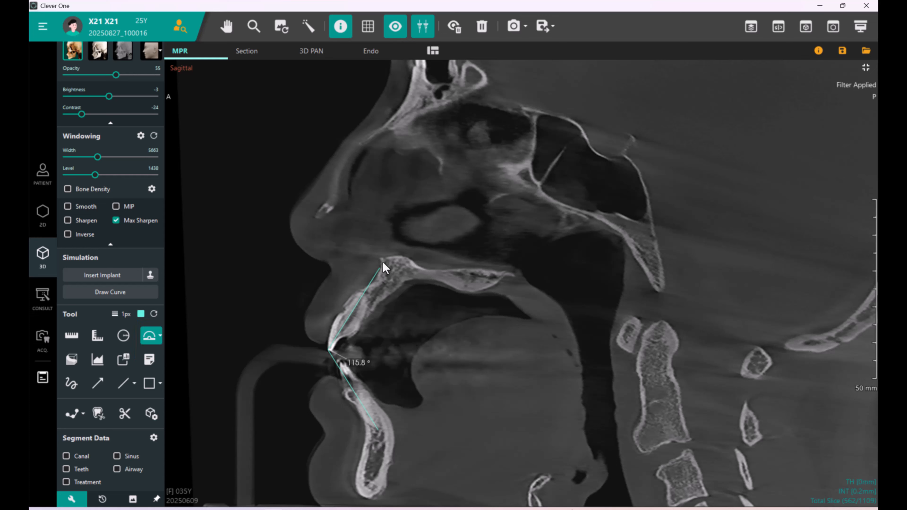
left_click(400, 235)
left_click_drag(358, 367, 379, 347)
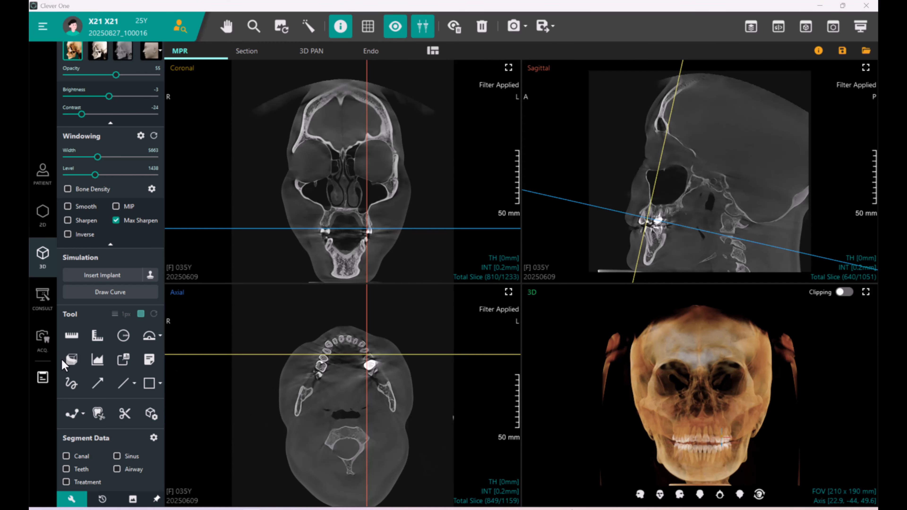
Open Volume Measure and switch the measured region to Sphere Type.
left_click(71, 362)
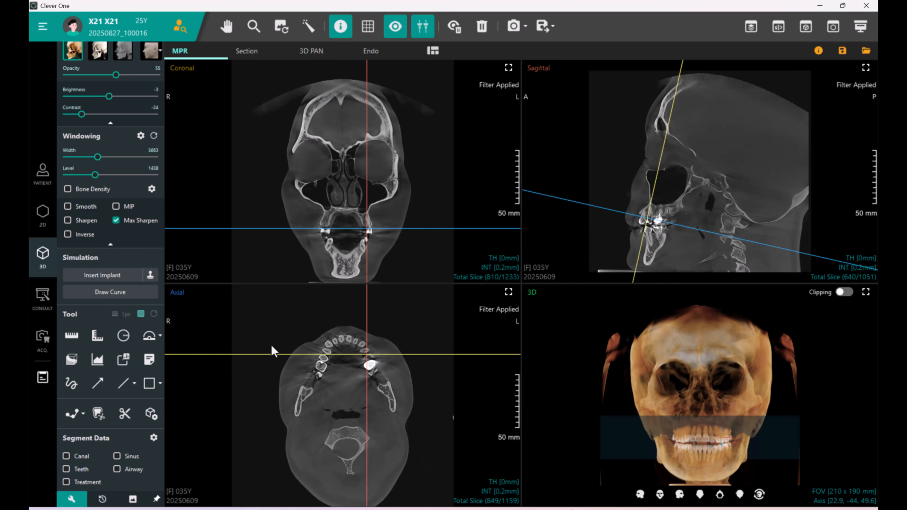
left_click(72, 361)
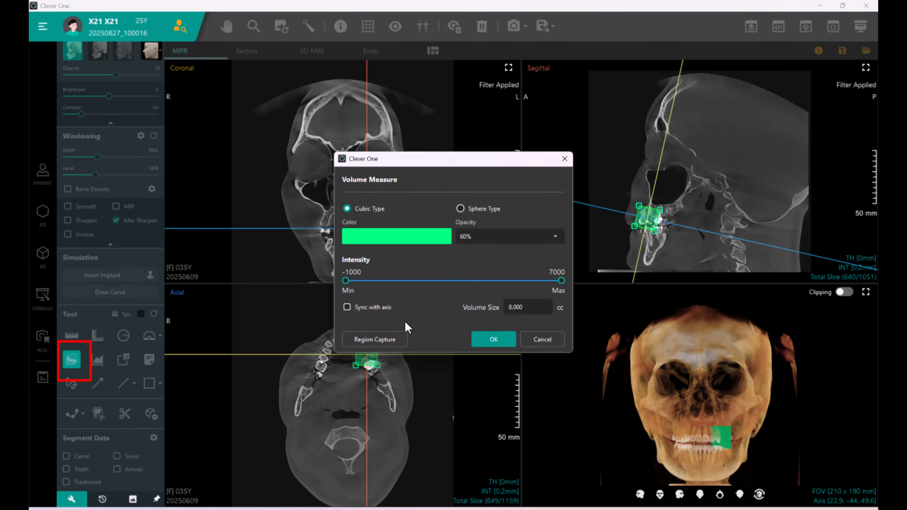
left_click(462, 209)
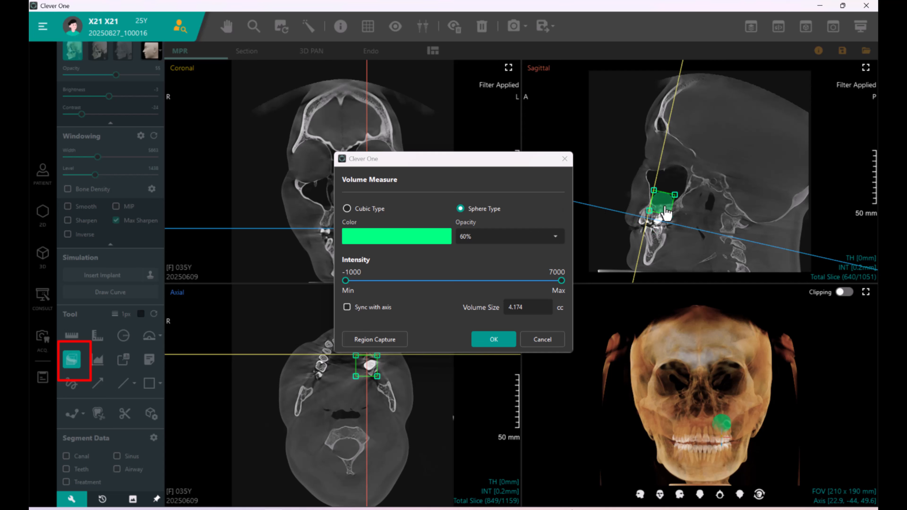
Reposition and resize the sphere volume region over the upper anterior teeth and lower the maximum intensity to 3180.
left_click_drag(457, 171, 541, 301)
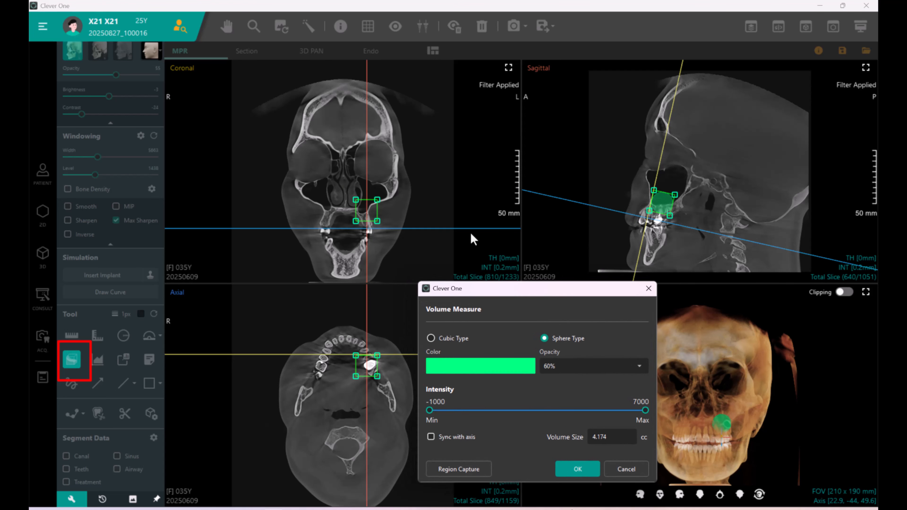
left_click_drag(377, 200, 373, 207)
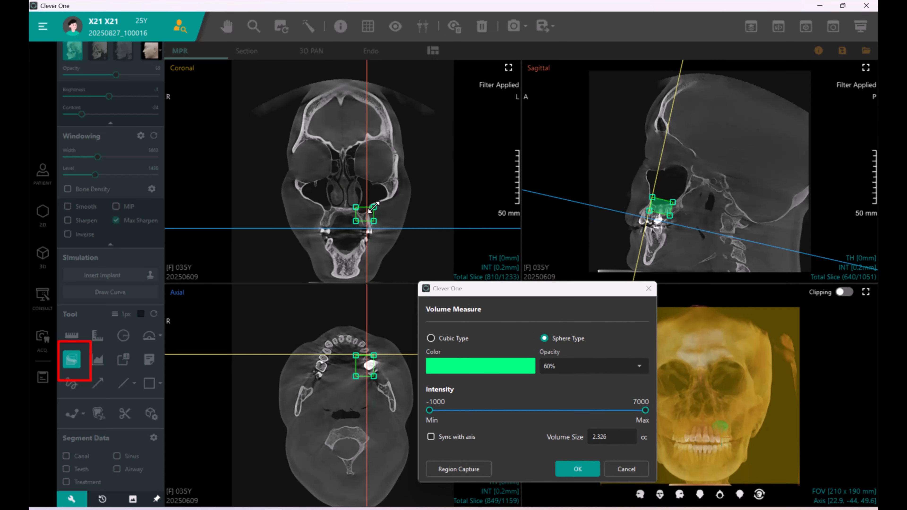
scroll(416, 200, "up", 5)
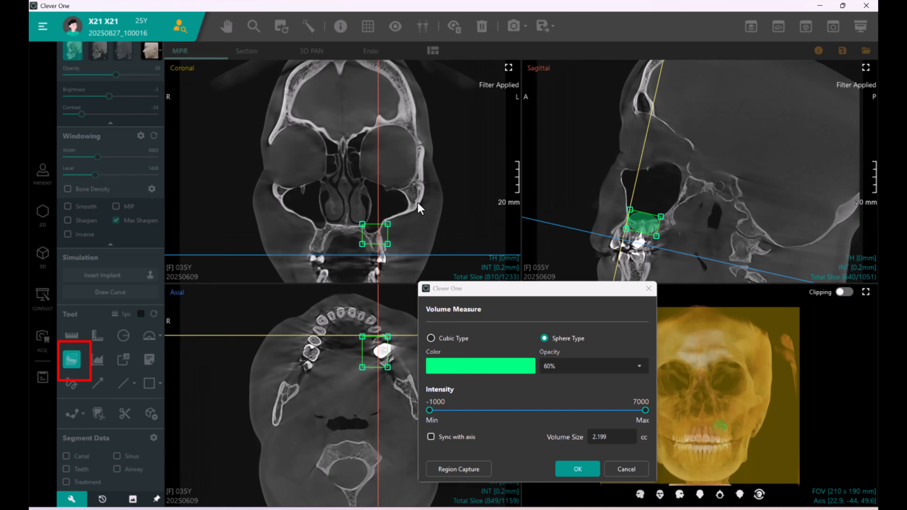
scroll(377, 397, "up", 8)
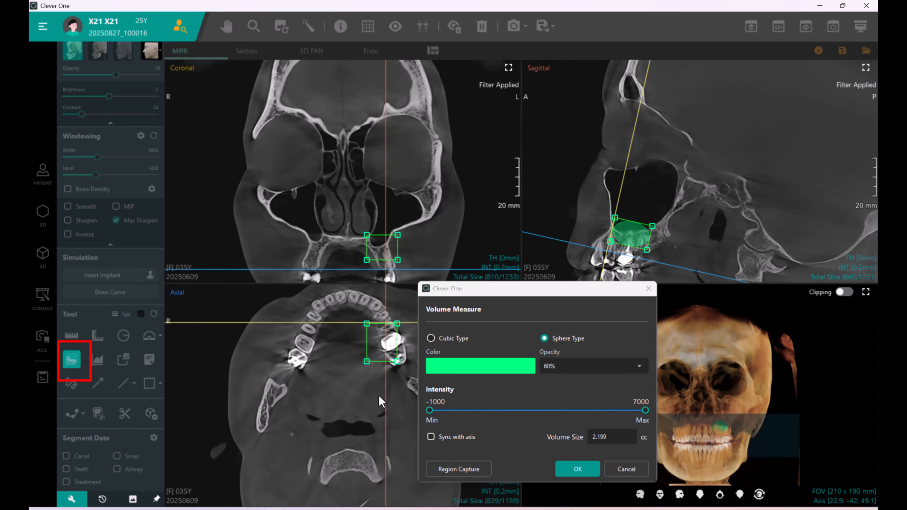
scroll(376, 405, "up", 6)
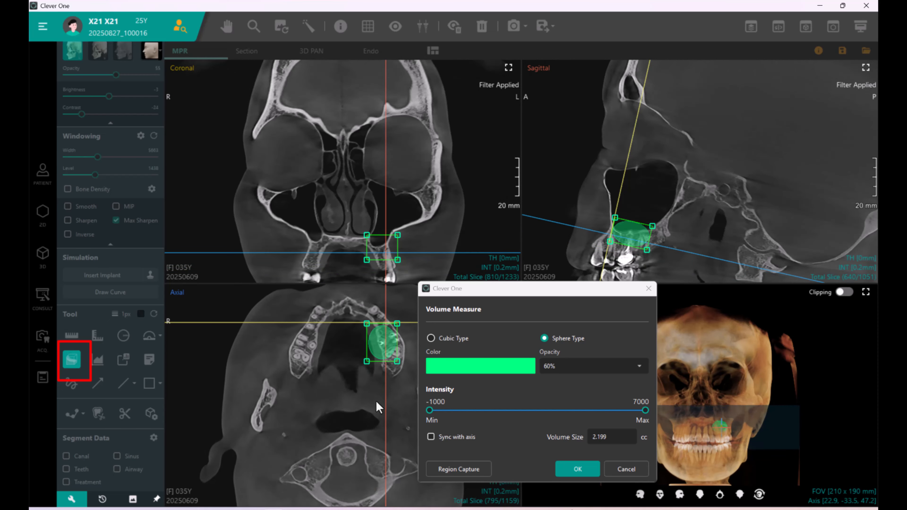
left_click_drag(365, 364, 370, 357)
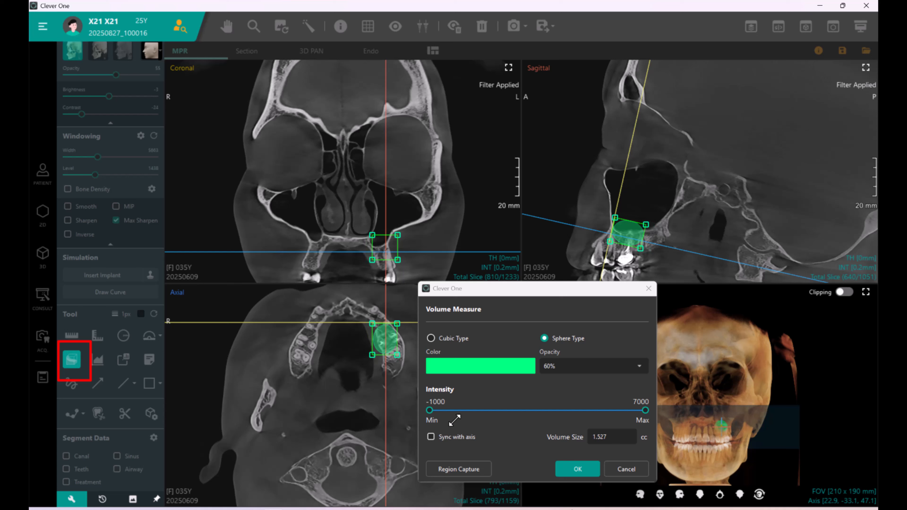
left_click(645, 411)
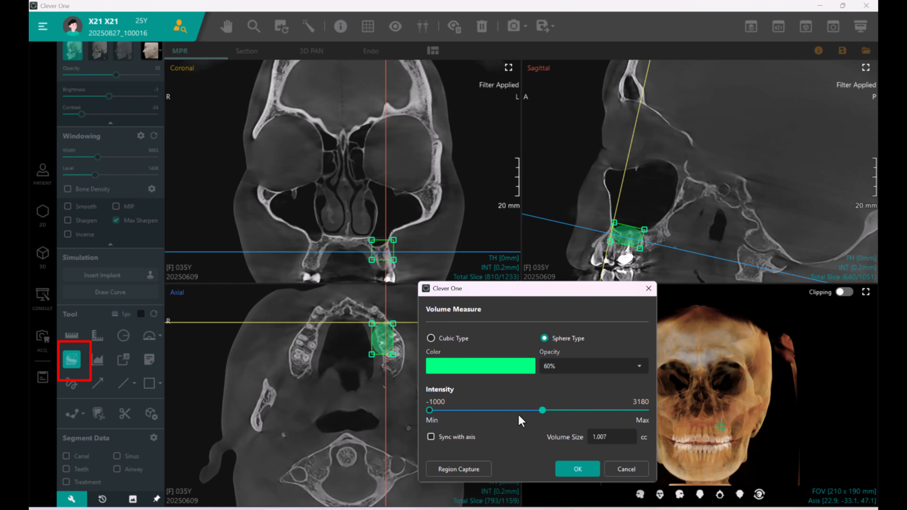
left_click_drag(520, 421, 462, 417)
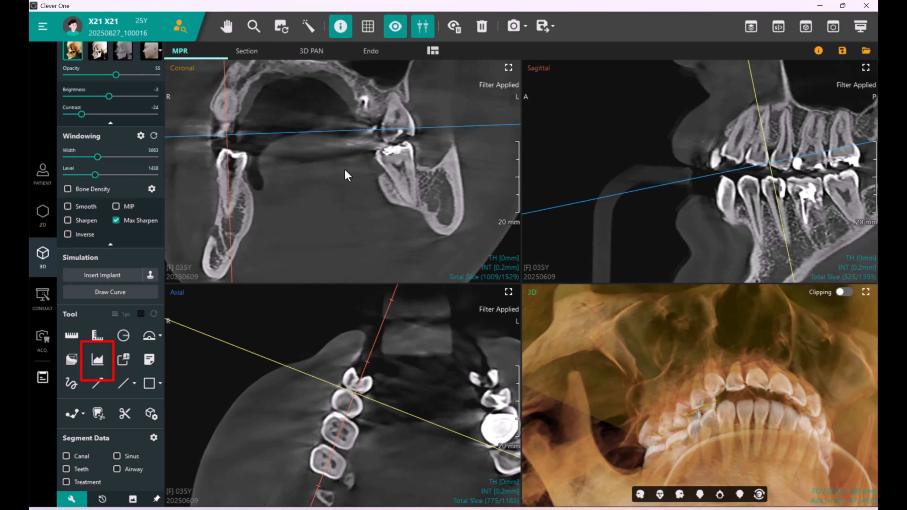
Draw an intensity profile line across the lower tooth in the coronal view with the Profile tool.
left_click(97, 359)
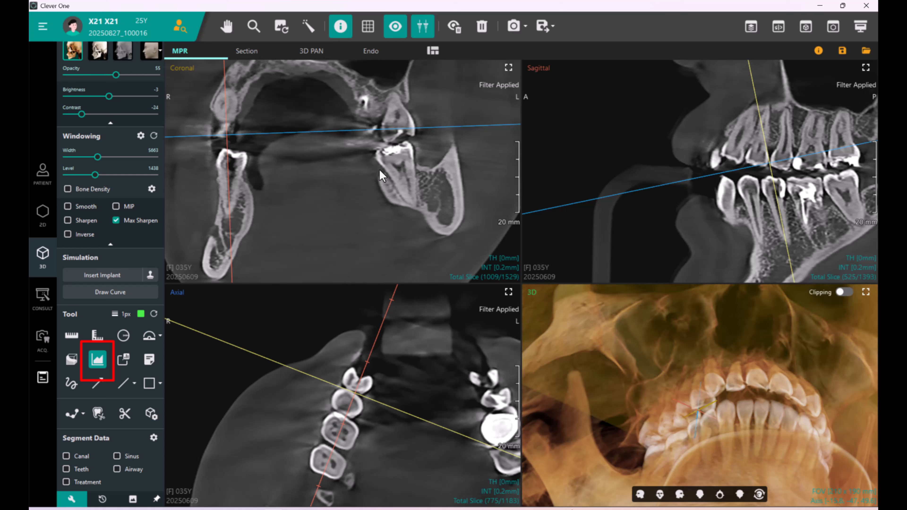
mouse_move(347, 203)
left_mouse_down()
mouse_move(471, 159)
mouse_move(497, 136)
mouse_move(425, 248)
mouse_move(421, 280)
left_mouse_up()
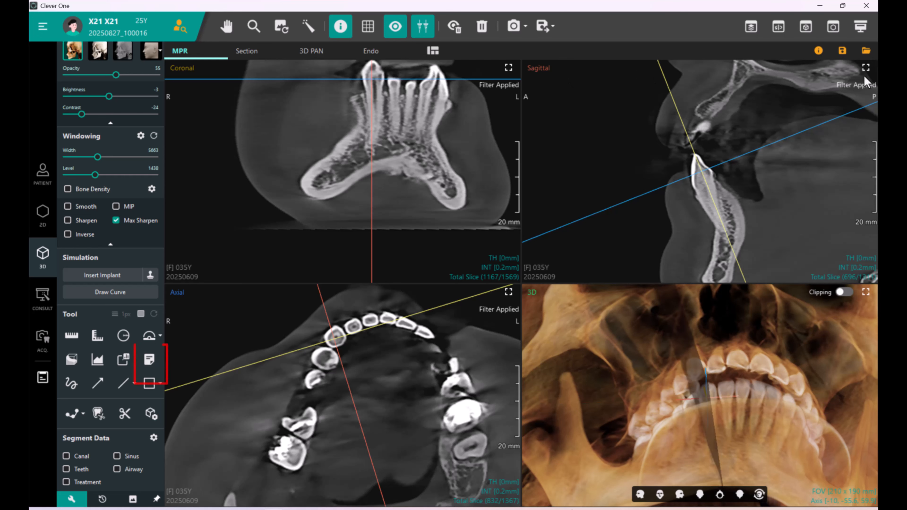
Add a memo reading "Extract tooth" in the maximized sagittal view and move its label up and left.
left_click(866, 68)
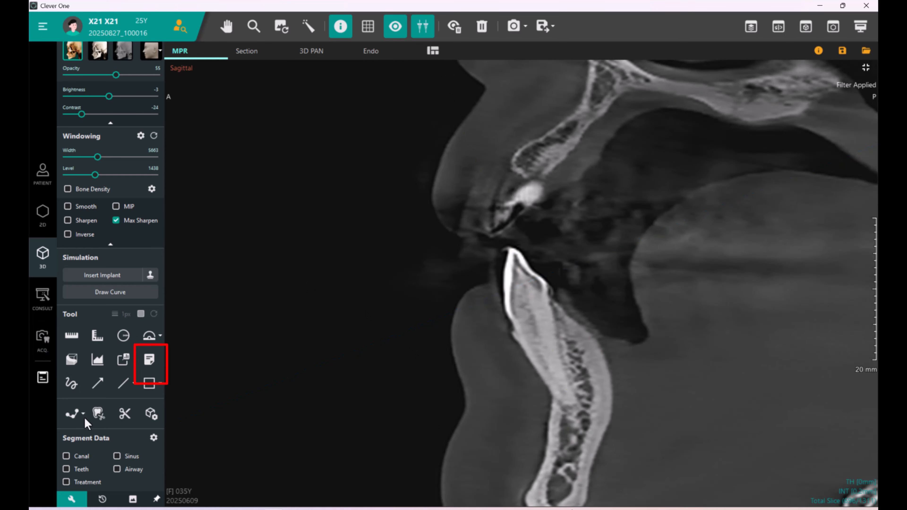
left_click(148, 360)
left_click(346, 167)
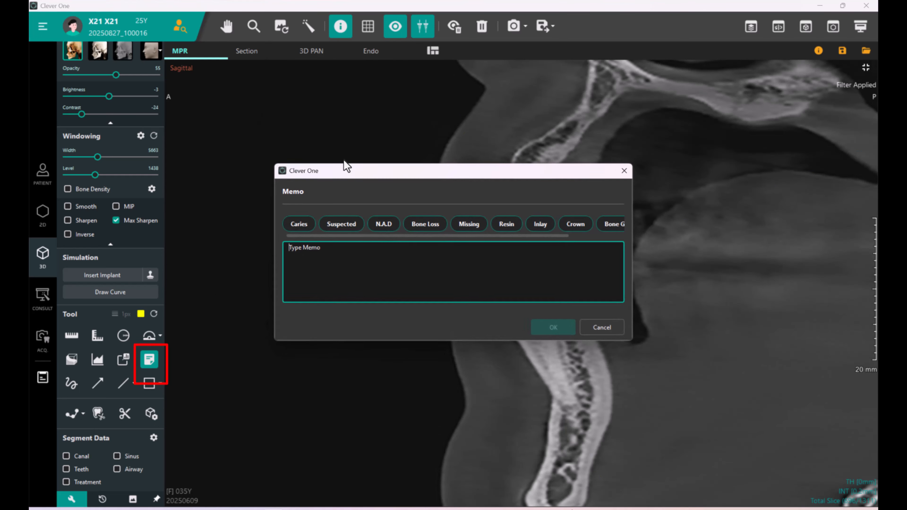
type("Extract")
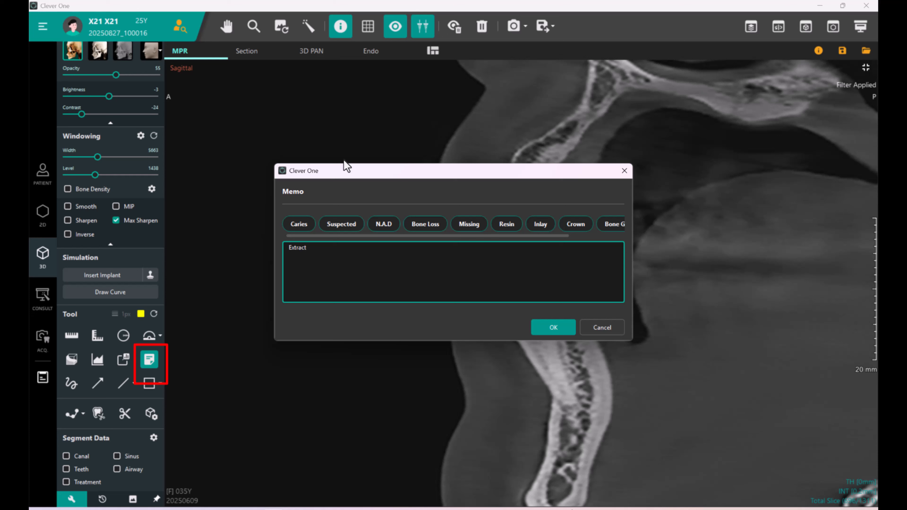
type(" tooth")
left_click(552, 328)
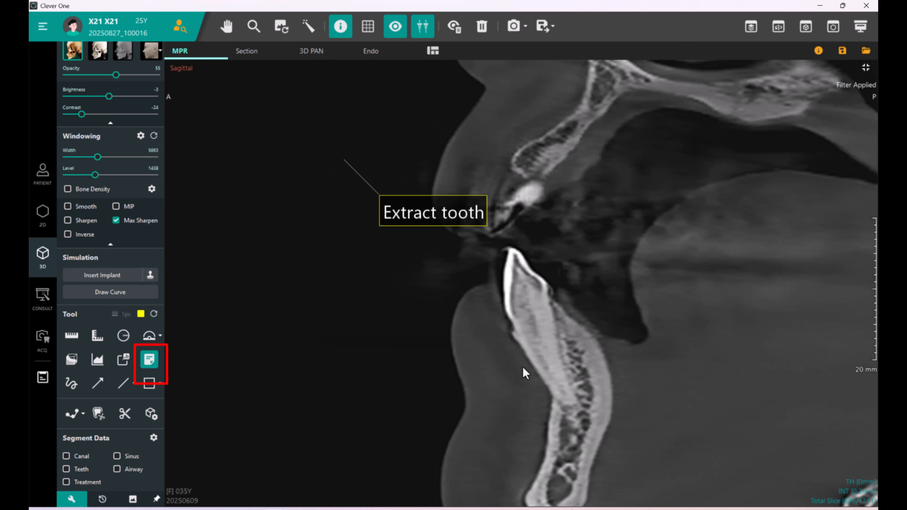
mouse_move(444, 219)
left_mouse_down()
mouse_move(410, 170)
mouse_move(390, 163)
left_mouse_up()
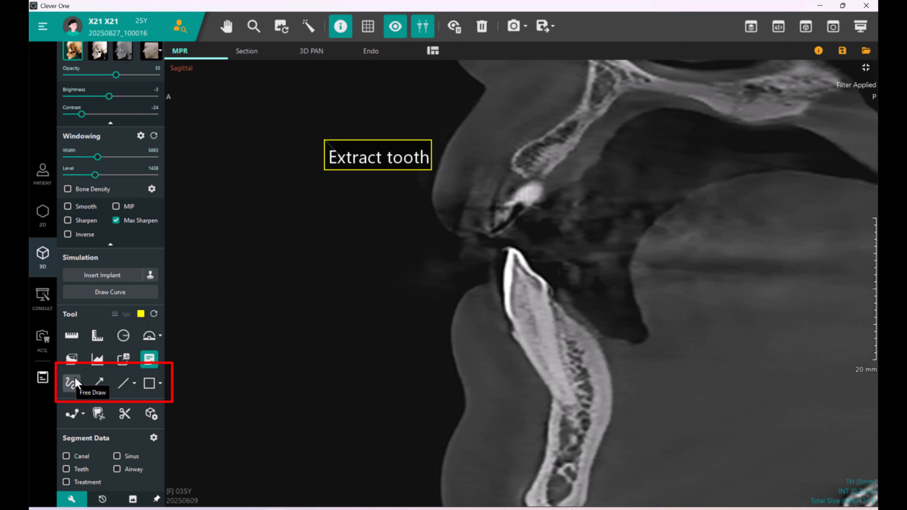
Draw a freehand squiggle, then two arrows pointing at the lower incisor from front and back.
left_click(73, 384)
mouse_move(232, 282)
left_mouse_down()
mouse_move(247, 245)
mouse_move(300, 277)
left_mouse_up()
left_click(97, 384)
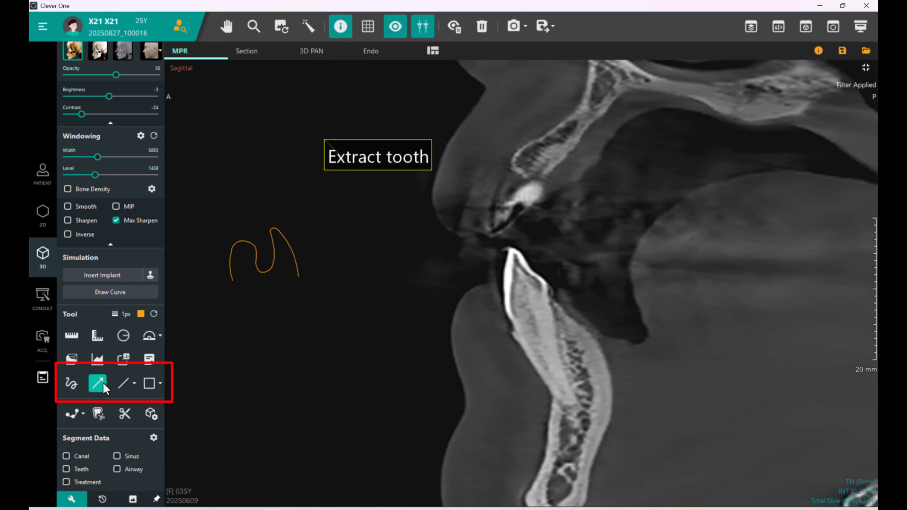
mouse_move(337, 370)
left_mouse_down()
mouse_move(426, 323)
mouse_move(496, 301)
left_mouse_up()
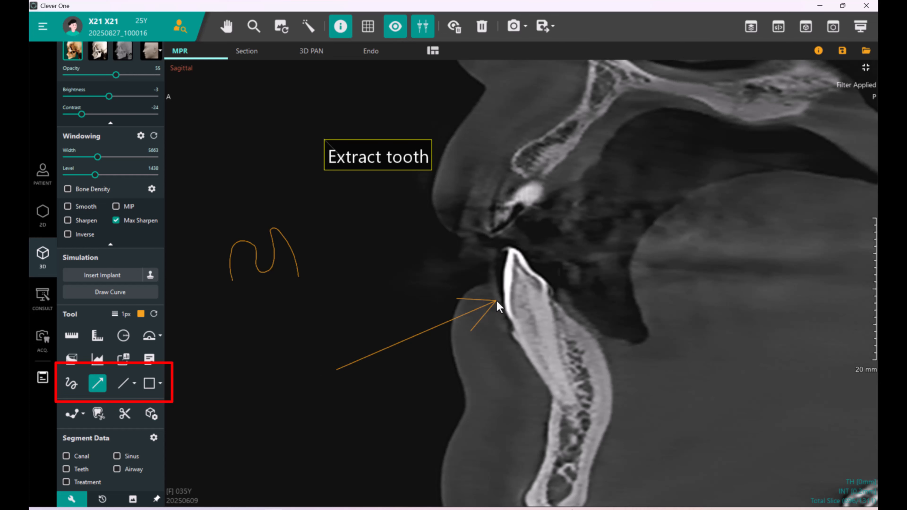
left_click_drag(696, 190, 546, 278)
Draw a straight line below the lower incisor, then switch the shape tool to circle and draw a large circle.
left_click(124, 384)
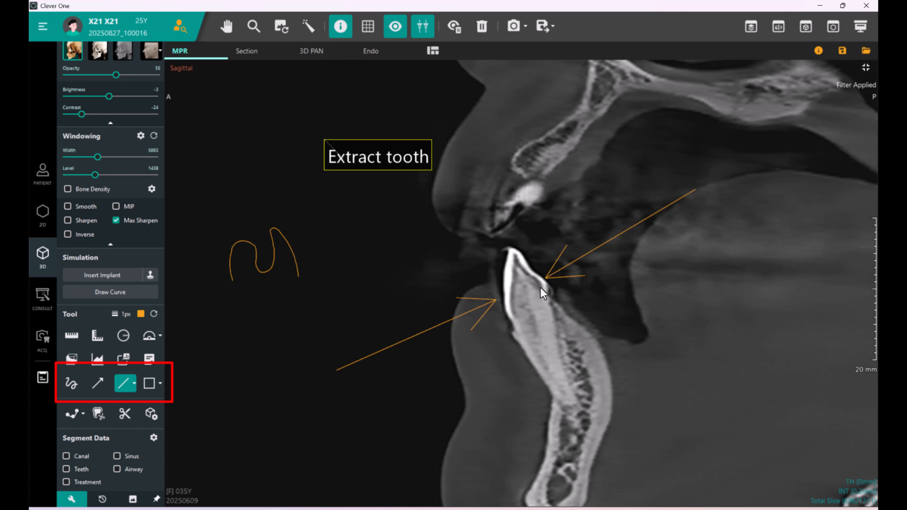
mouse_move(478, 423)
left_mouse_down()
mouse_move(644, 361)
mouse_move(709, 314)
left_mouse_up()
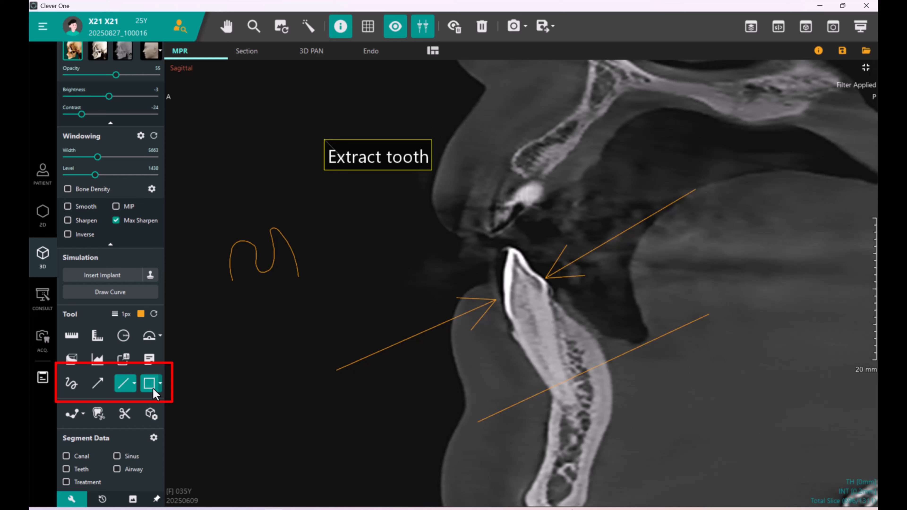
left_click(159, 385)
left_click(171, 418)
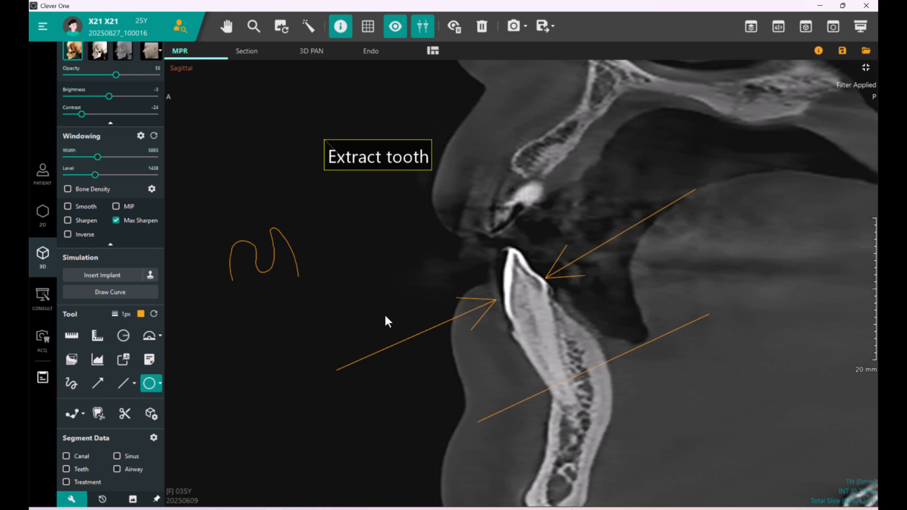
left_click_drag(435, 208, 718, 481)
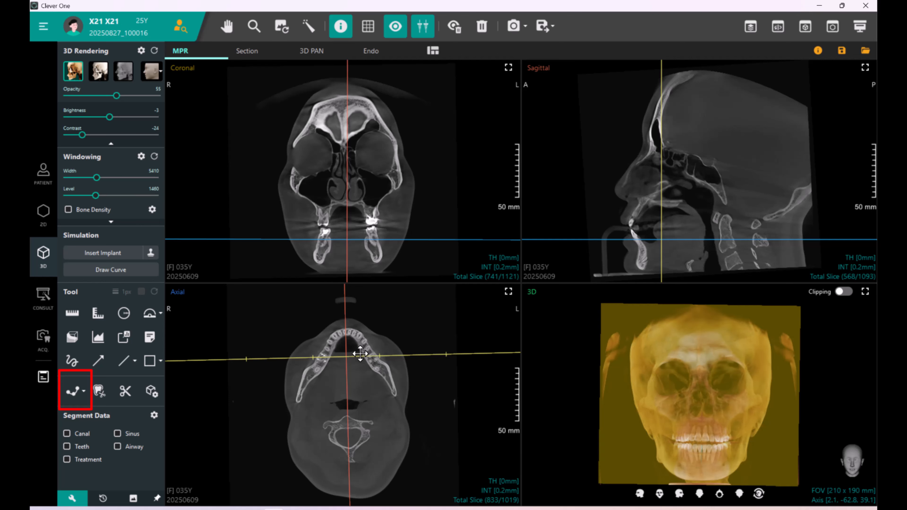
Rotate the axial reference axes to align the sagittal slice with the left mandible and tilt the coronal reference line.
left_click(369, 355)
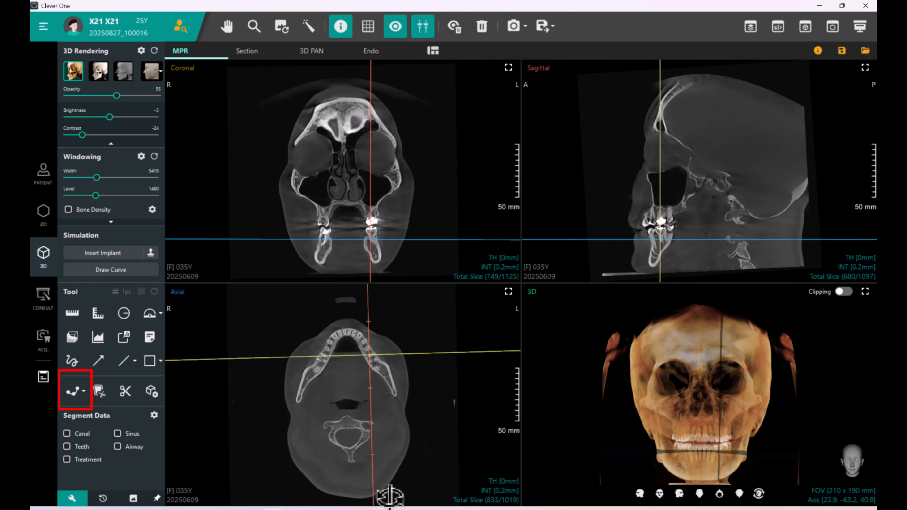
left_click_drag(375, 494, 454, 492)
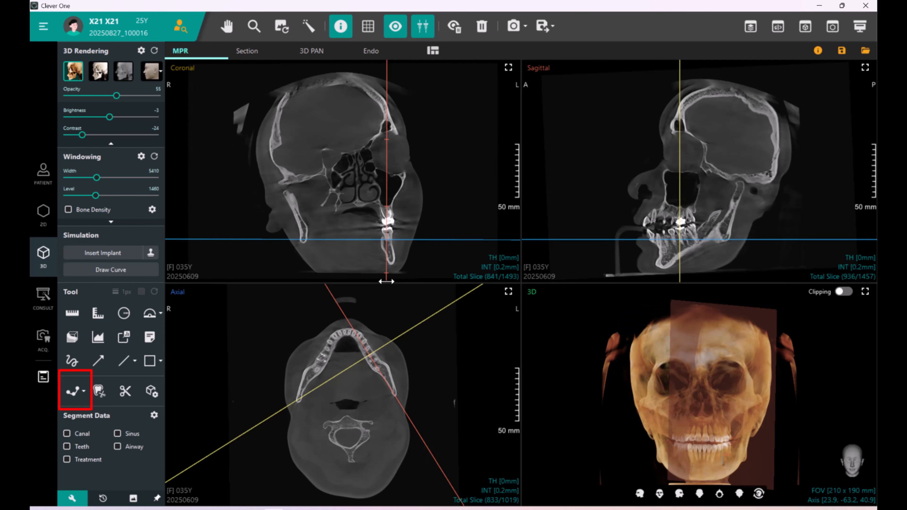
left_click_drag(386, 281, 389, 281)
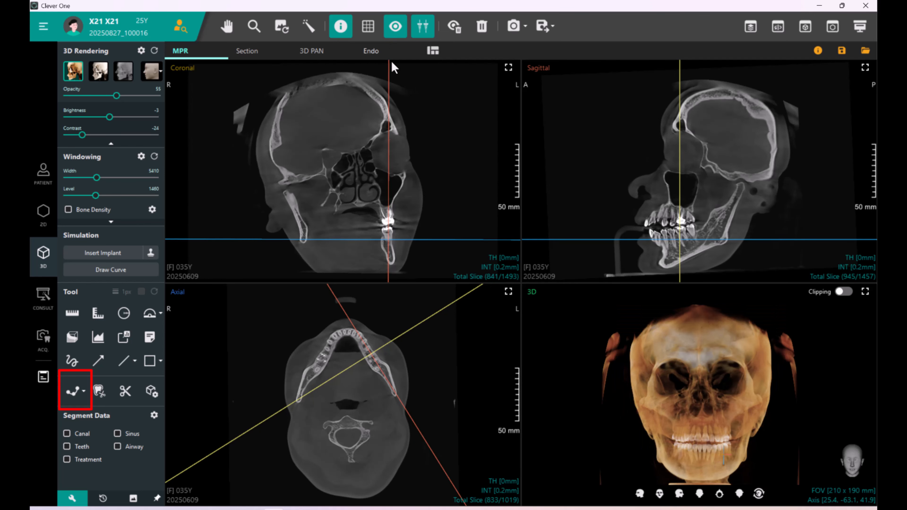
left_click_drag(389, 63, 378, 61)
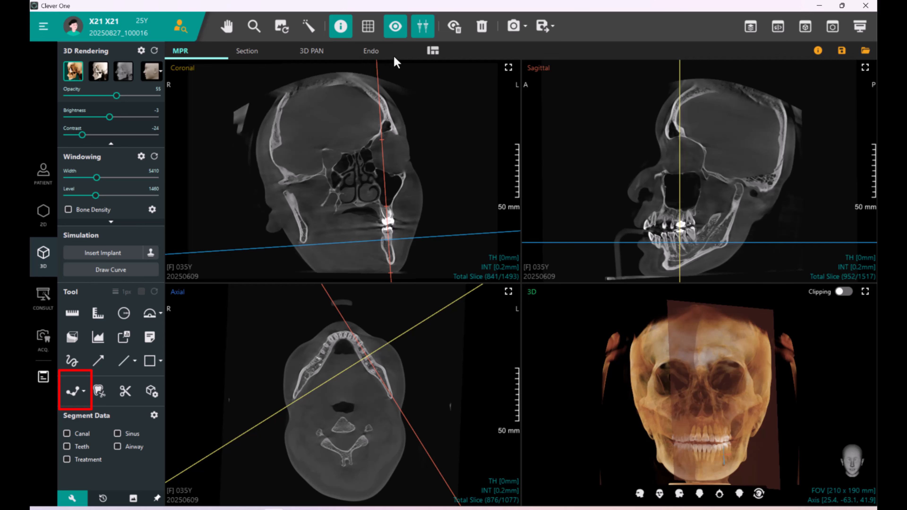
Trace the left mandibular nerve canal with the canal tool in the maximized sagittal view, placing points from ramus to chin and finishing the curve.
left_click(866, 67)
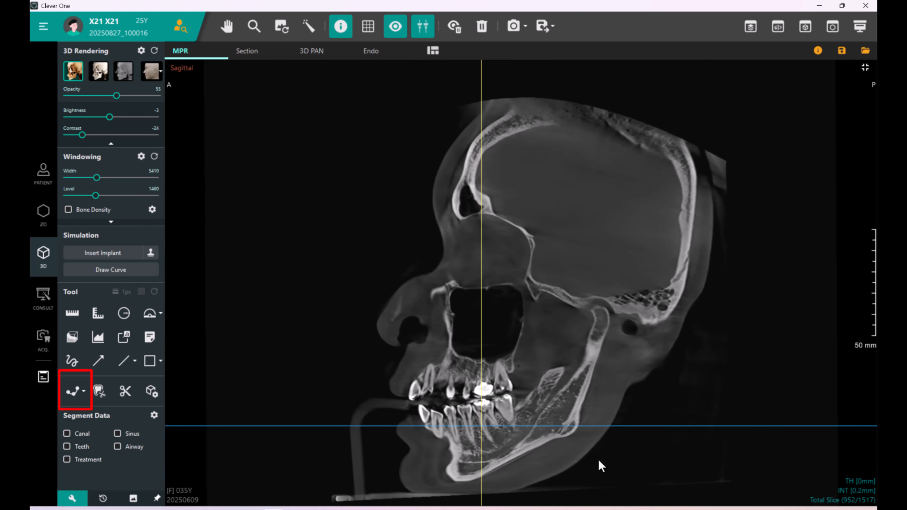
key("space")
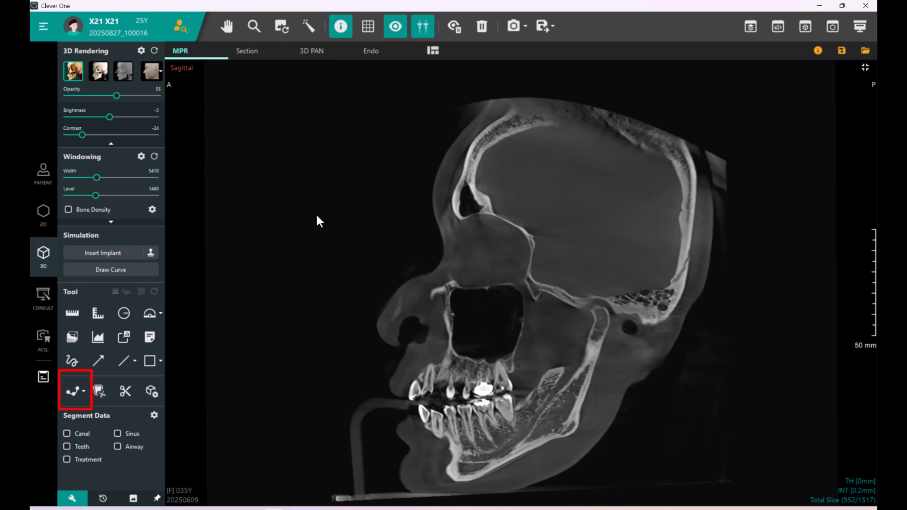
left_click(74, 391)
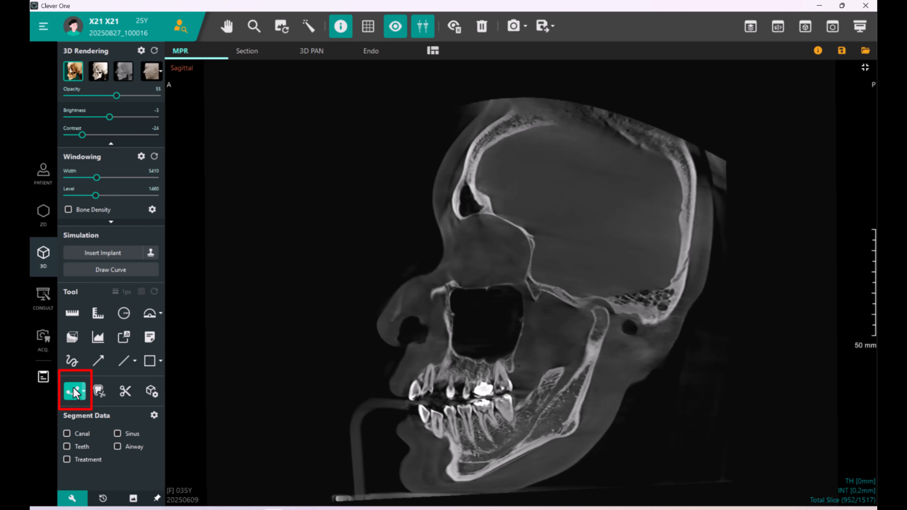
left_click(565, 382)
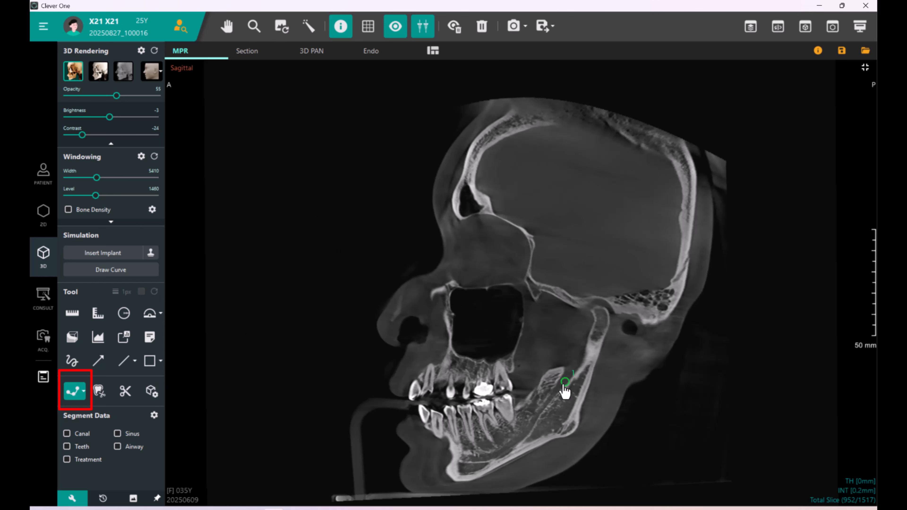
left_click(553, 390)
left_click(535, 418)
left_click(527, 431)
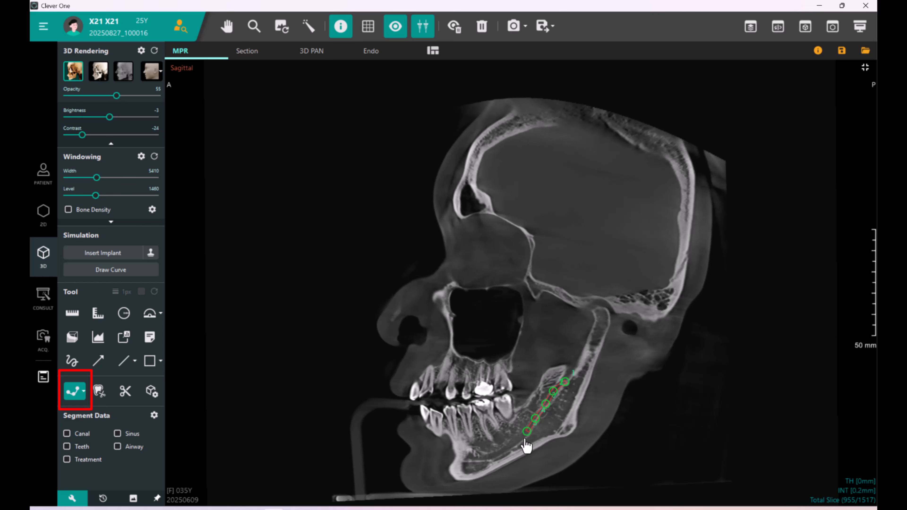
left_click(514, 443)
left_click(503, 452)
left_click(487, 458)
left_click(476, 459)
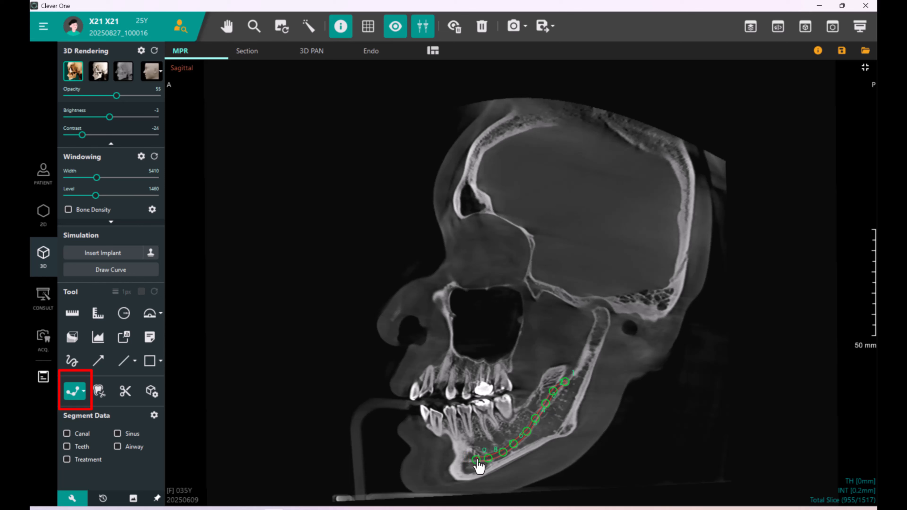
scroll(485, 459, "up", 5)
scroll(483, 458, "down", 13)
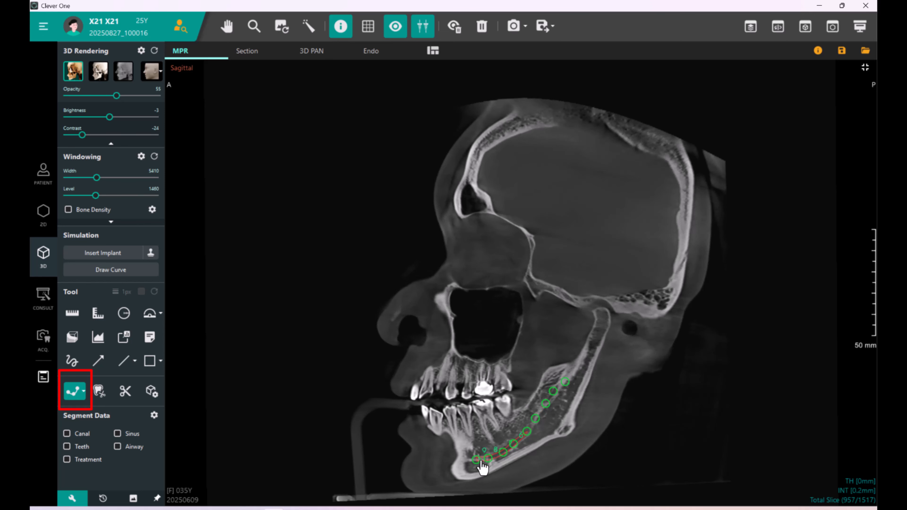
left_click(472, 449)
scroll(468, 446, "down", 3)
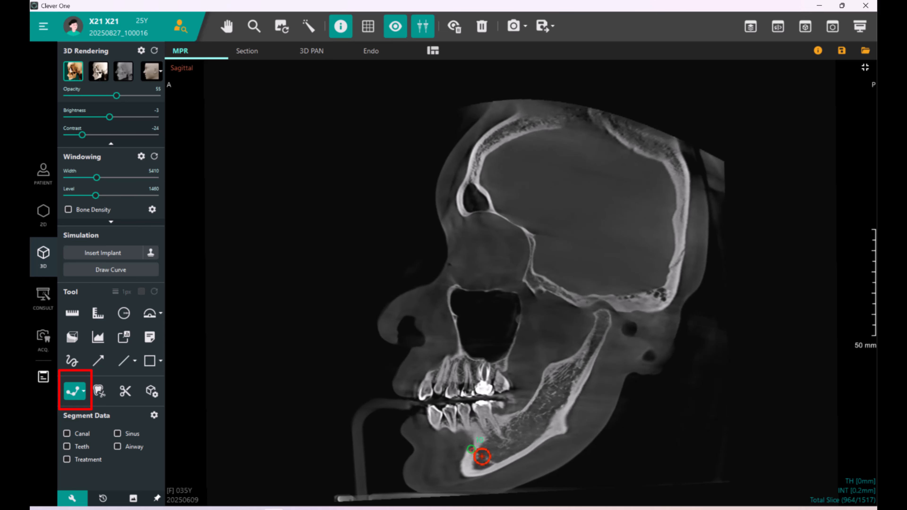
right_click(513, 442)
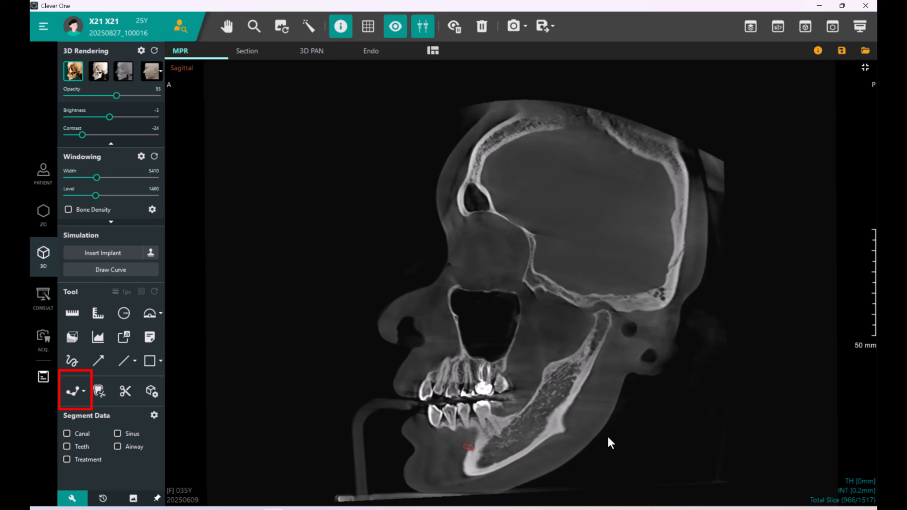
scroll(609, 438, "up", 18)
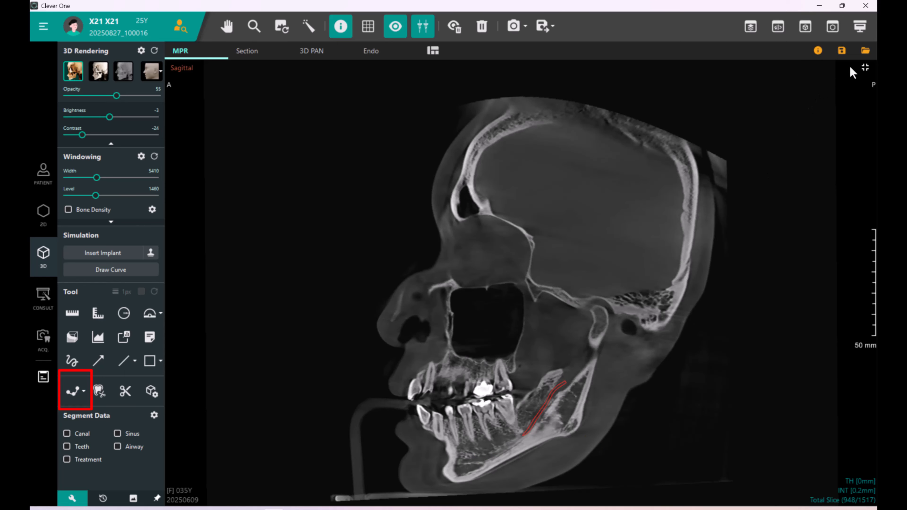
Maximize the 3D view and extract teeth 7, 8 and 9 with the tooth extraction tool.
left_click(859, 68)
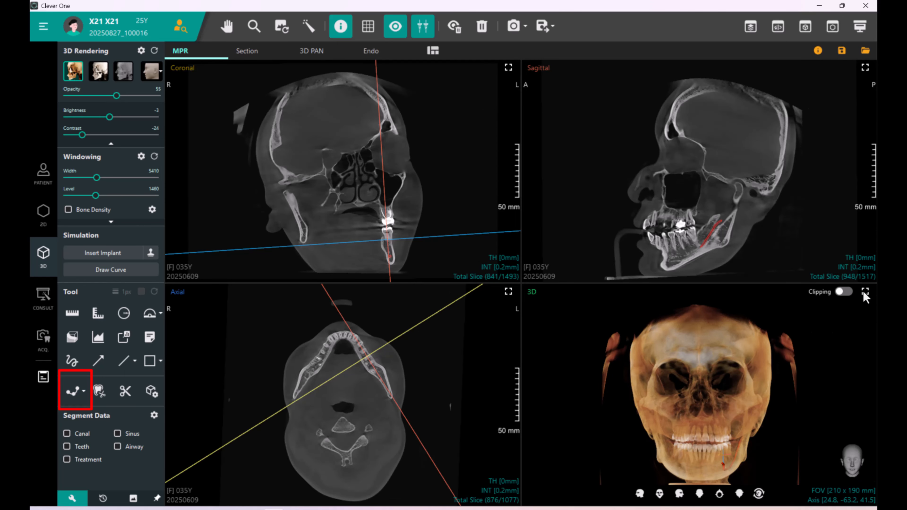
left_click(865, 292)
left_click_drag(627, 335, 541, 311)
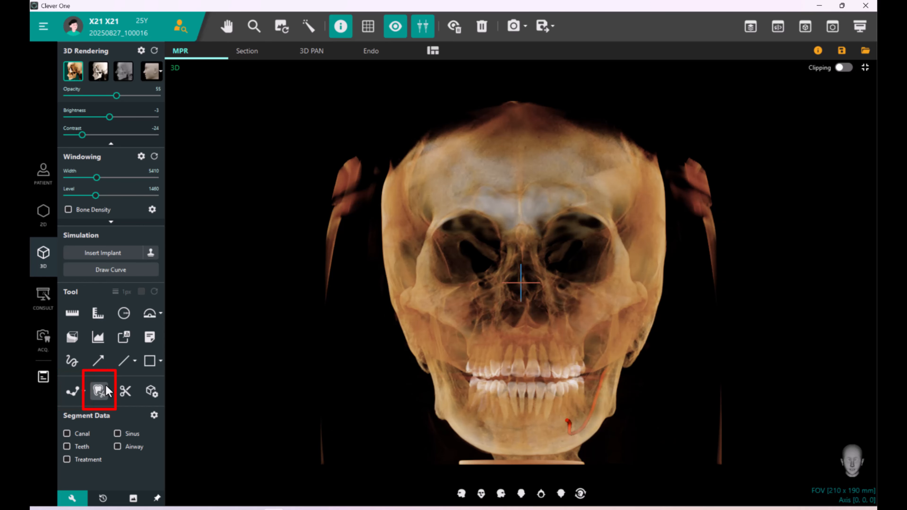
left_click(105, 385)
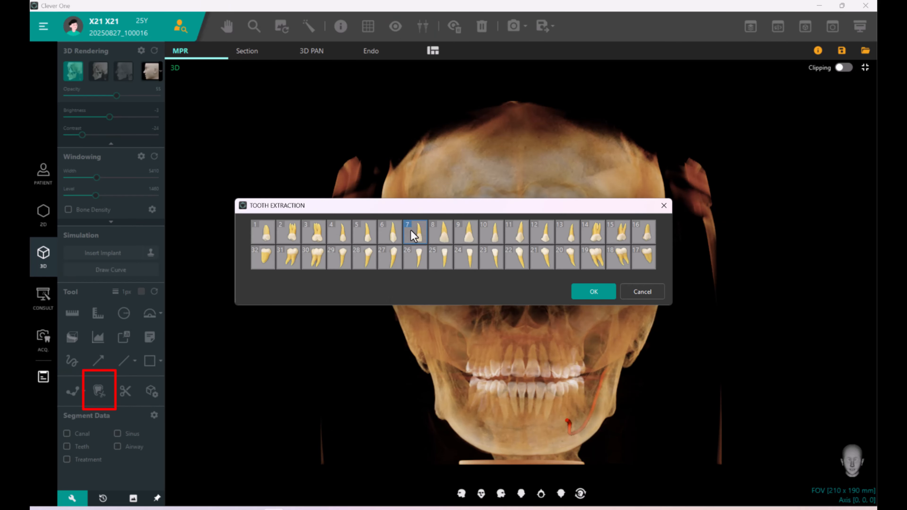
left_click(446, 233)
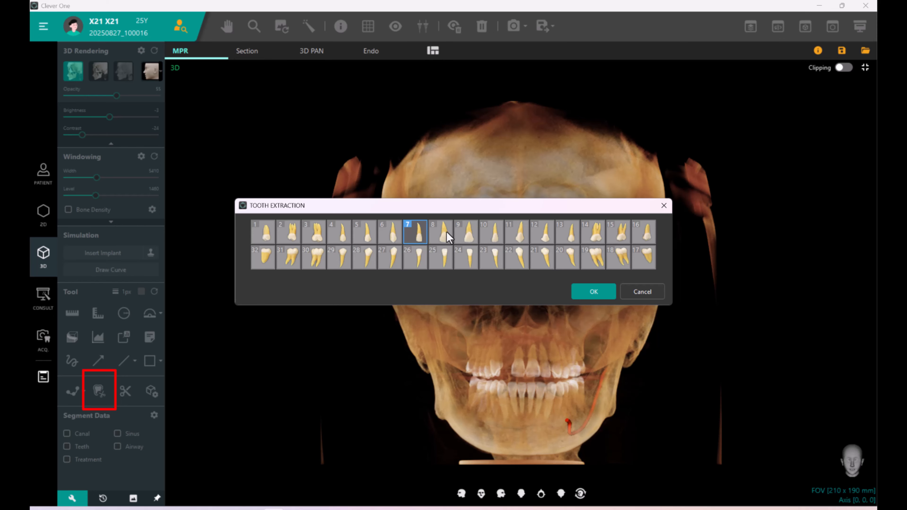
left_click(466, 232)
left_click(489, 230)
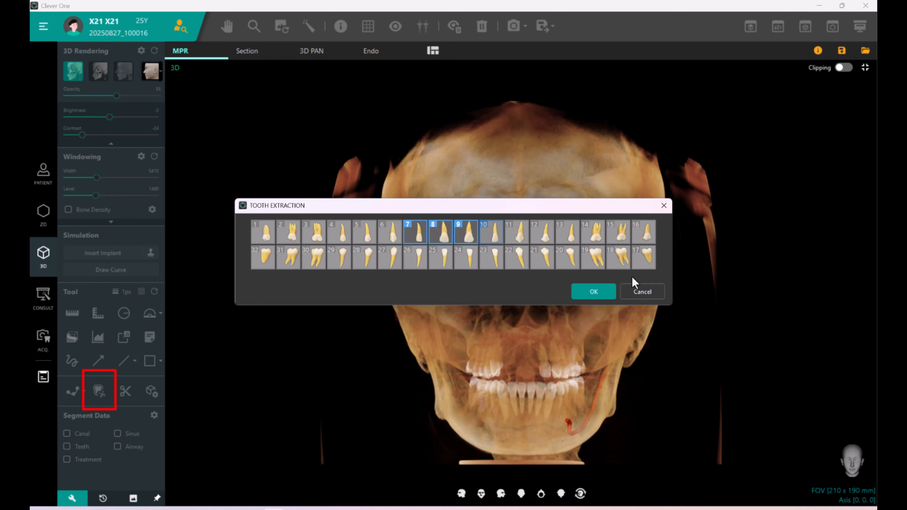
left_click(593, 291)
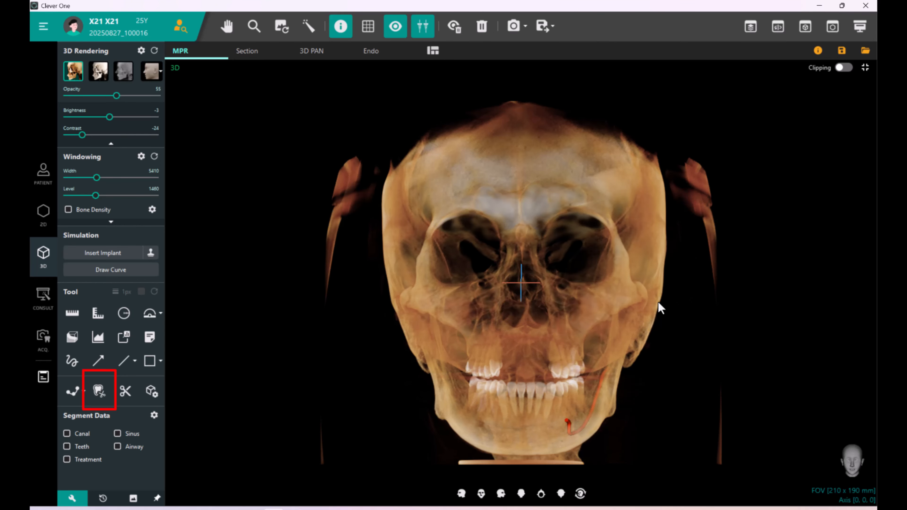
Reopen the tooth extraction dialog and confirm the selection of teeth 9 and 10.
left_click_drag(659, 308, 624, 304)
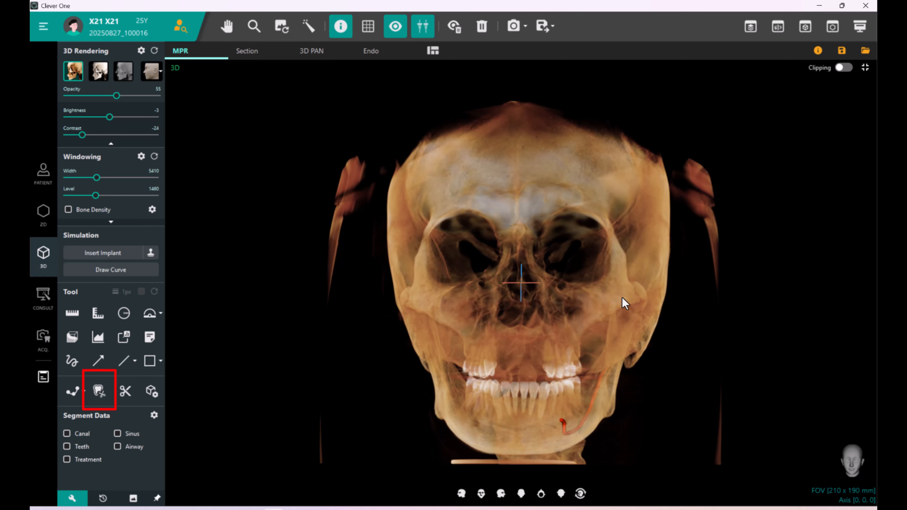
left_click(99, 391)
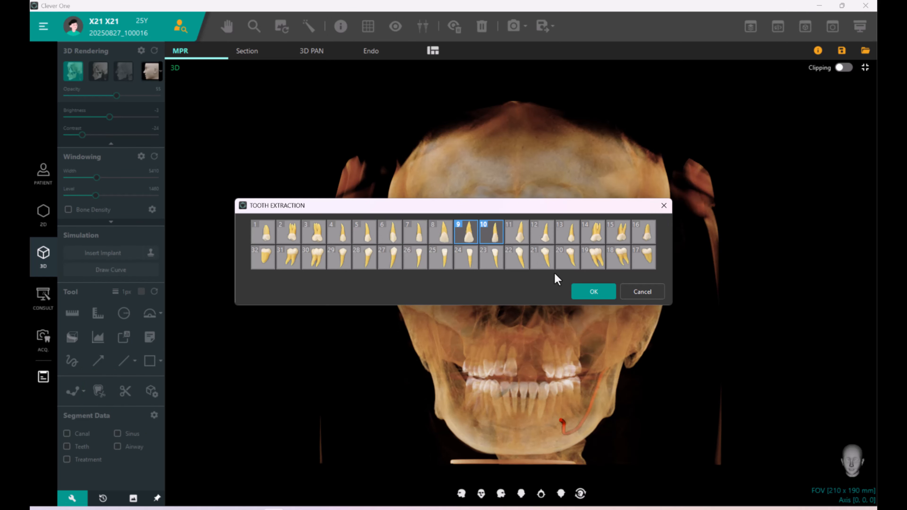
left_click(578, 290)
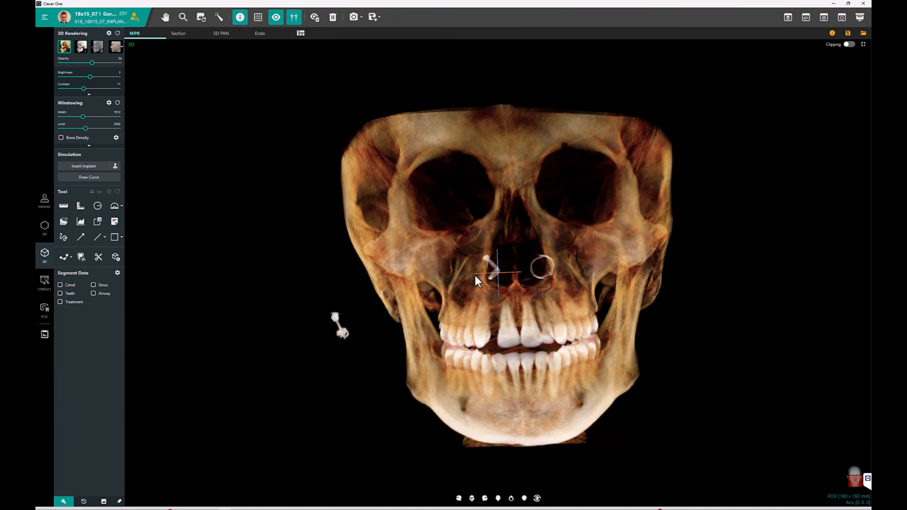
Cut away the lower jaw region from the 3D volume with the Sculpt tool and close the sculpt panel.
left_click(98, 257)
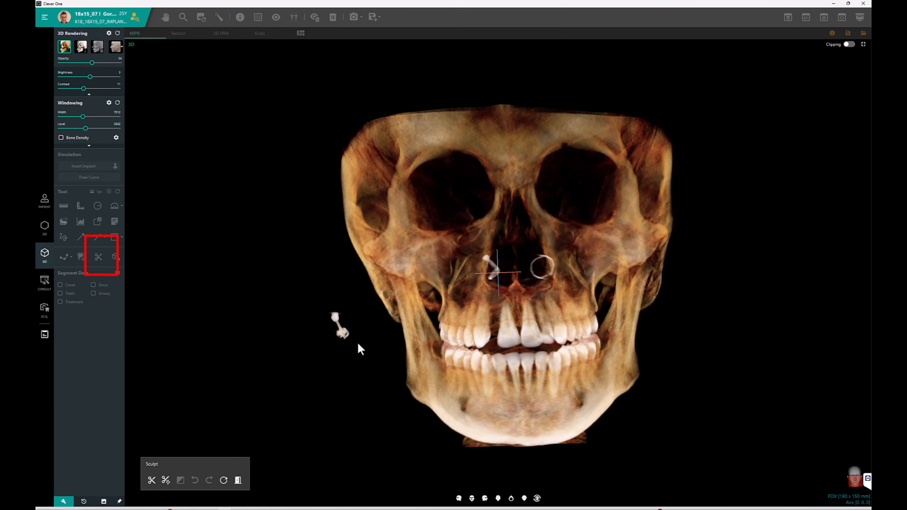
mouse_move(355, 342)
left_mouse_down()
mouse_move(384, 342)
mouse_move(353, 335)
left_mouse_up()
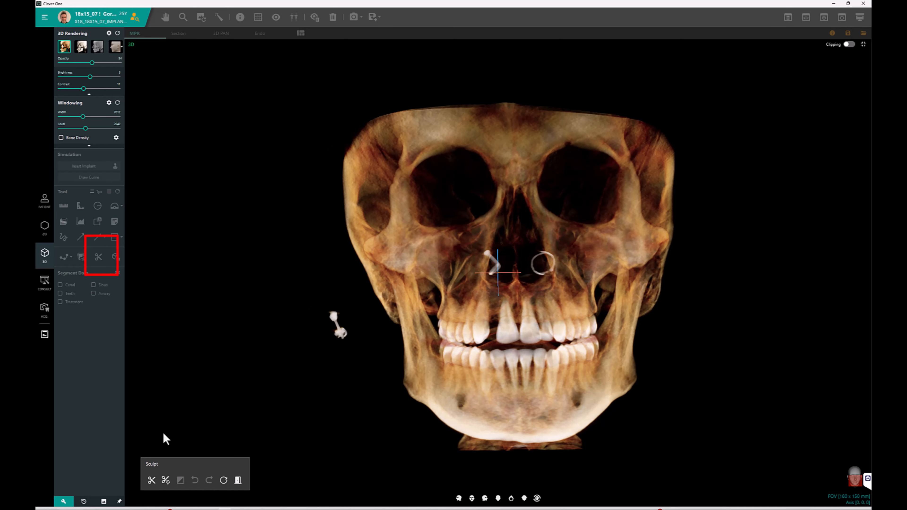
left_click(150, 480)
mouse_move(366, 338)
left_mouse_down()
mouse_move(536, 349)
mouse_move(645, 330)
mouse_move(658, 399)
mouse_move(507, 469)
mouse_move(316, 347)
mouse_move(364, 320)
mouse_move(377, 343)
left_mouse_up()
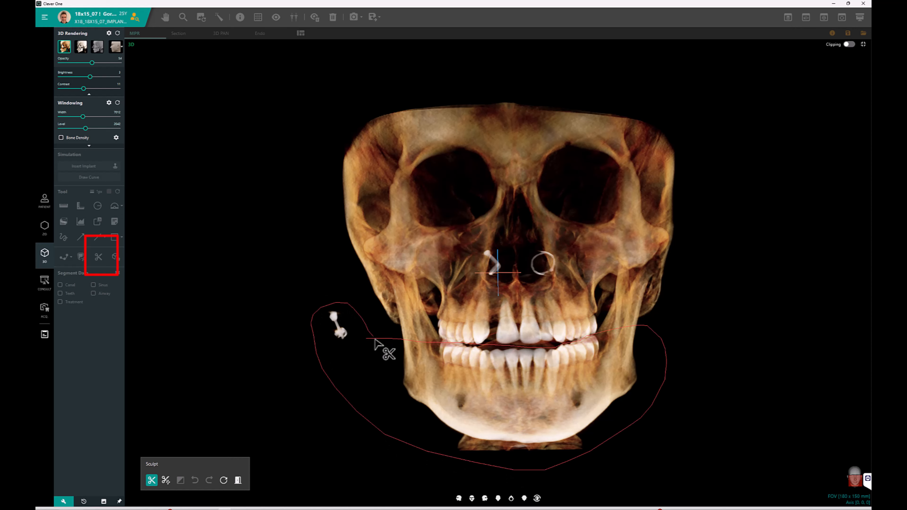
left_click(381, 392)
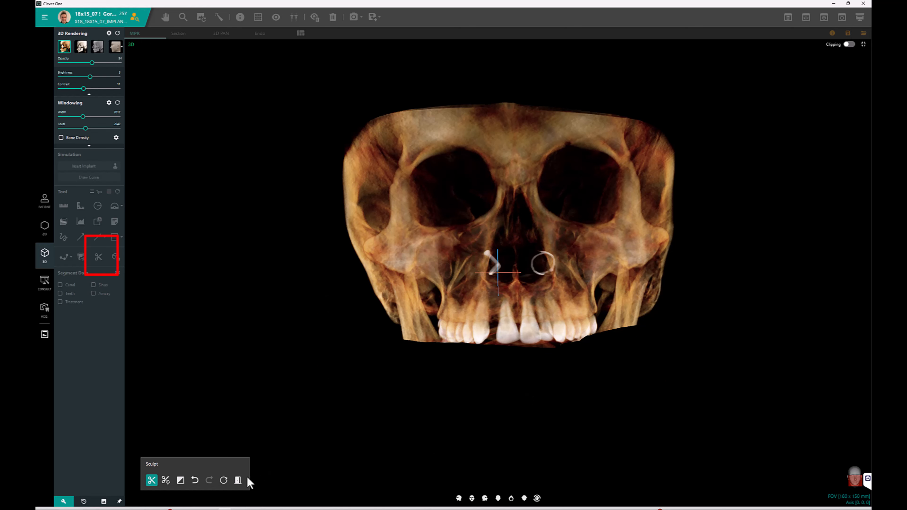
left_click(238, 480)
left_click_drag(504, 417, 517, 237)
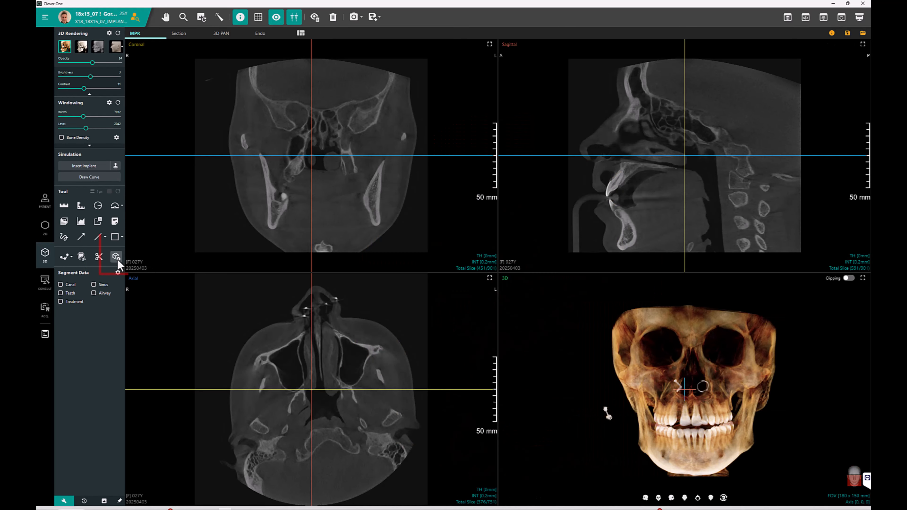
Open and close the Data Manager, then maximize the 3D view.
left_click(116, 257)
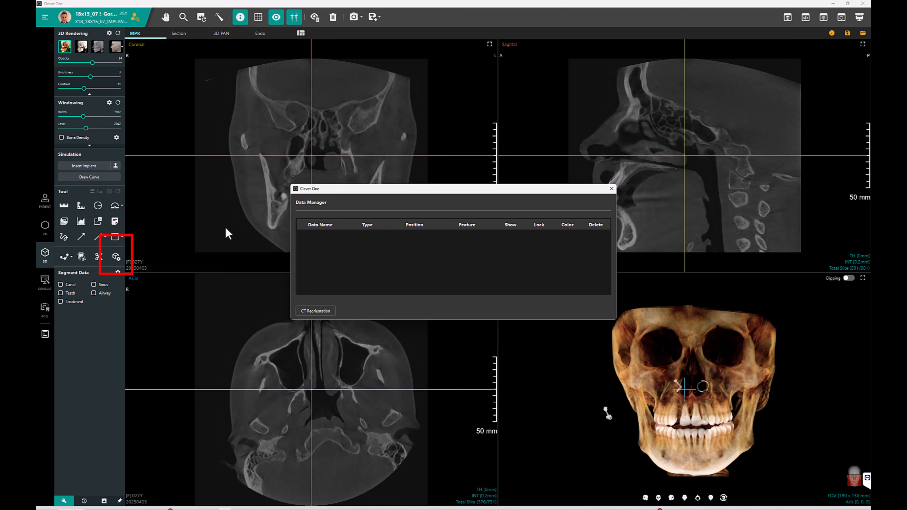
left_click(612, 189)
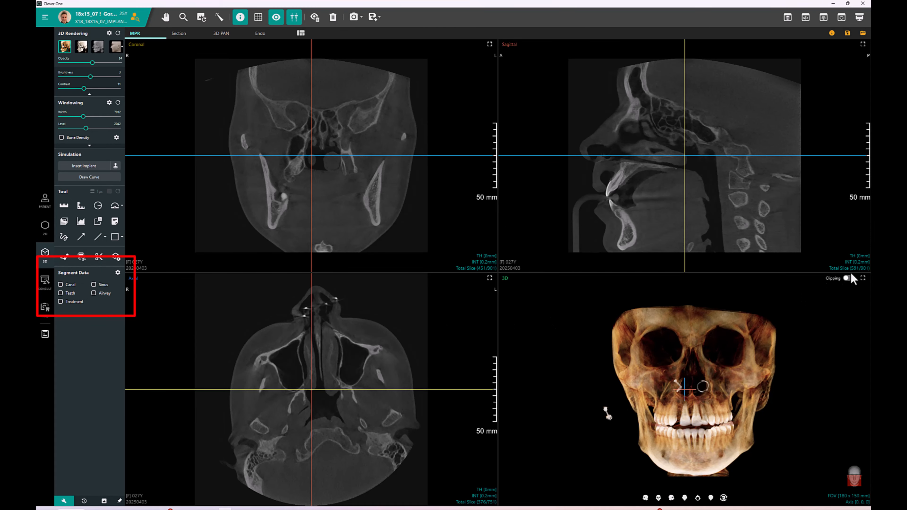
left_click(863, 278)
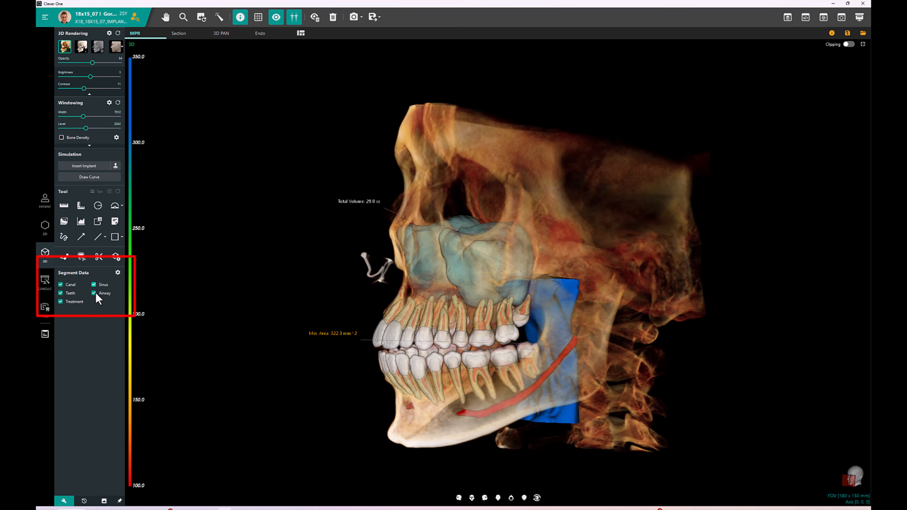
Toggle the airway segment off and on and inspect the segmented 3D model from the front and side view presets.
left_click(96, 293)
left_click(96, 293)
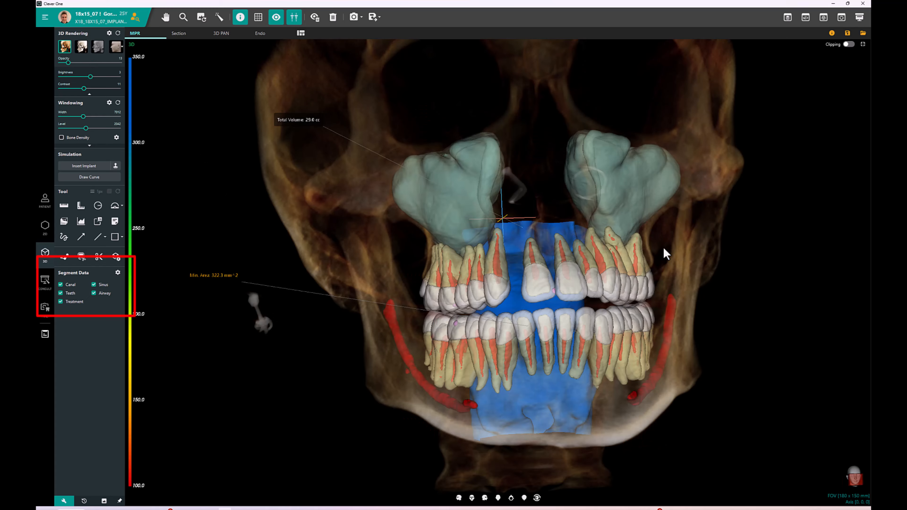
left_click_drag(664, 247, 512, 474)
left_click(472, 498)
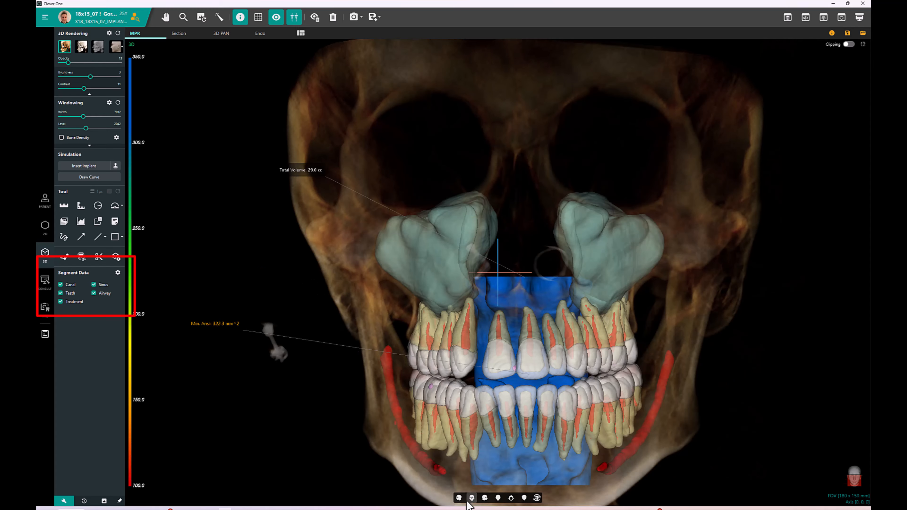
left_click(485, 498)
left_click(485, 498)
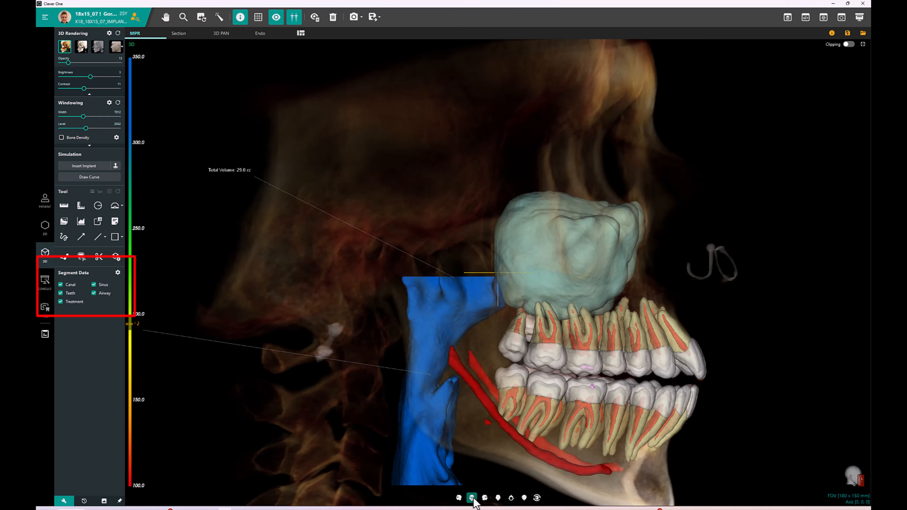
left_click(472, 498)
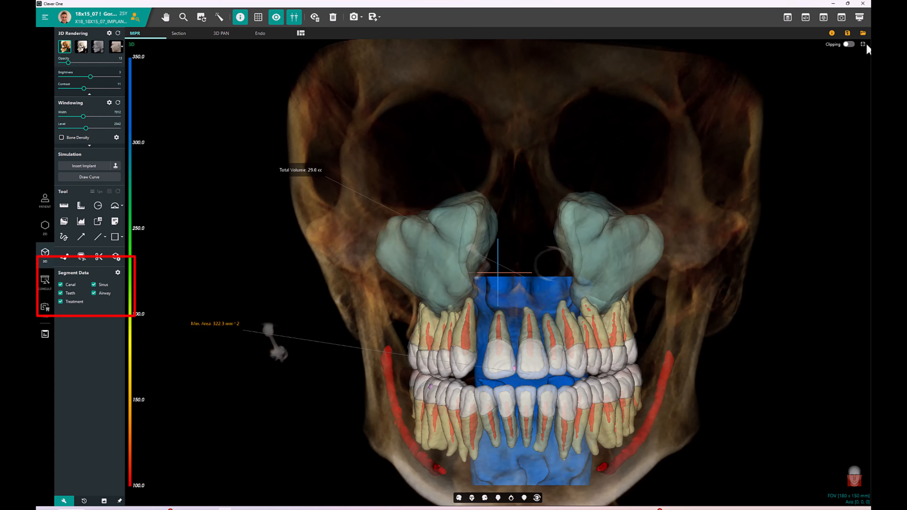
left_click(257, 19)
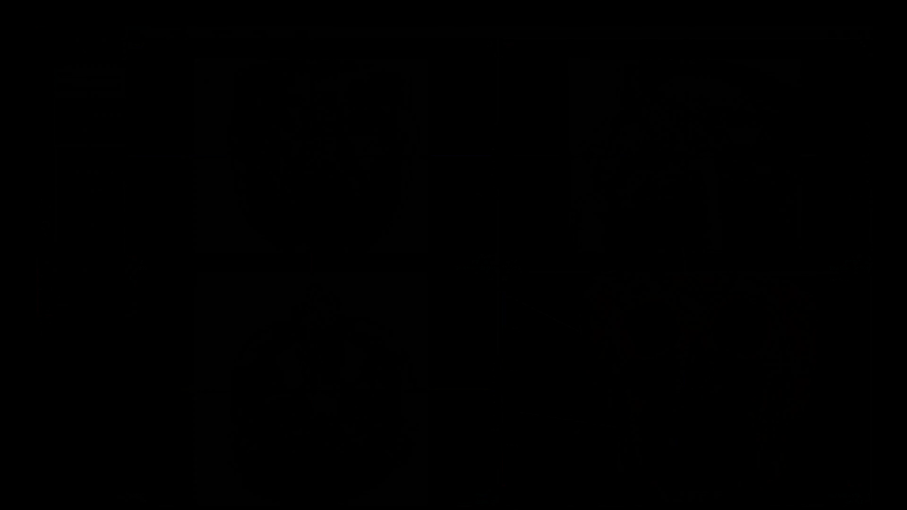